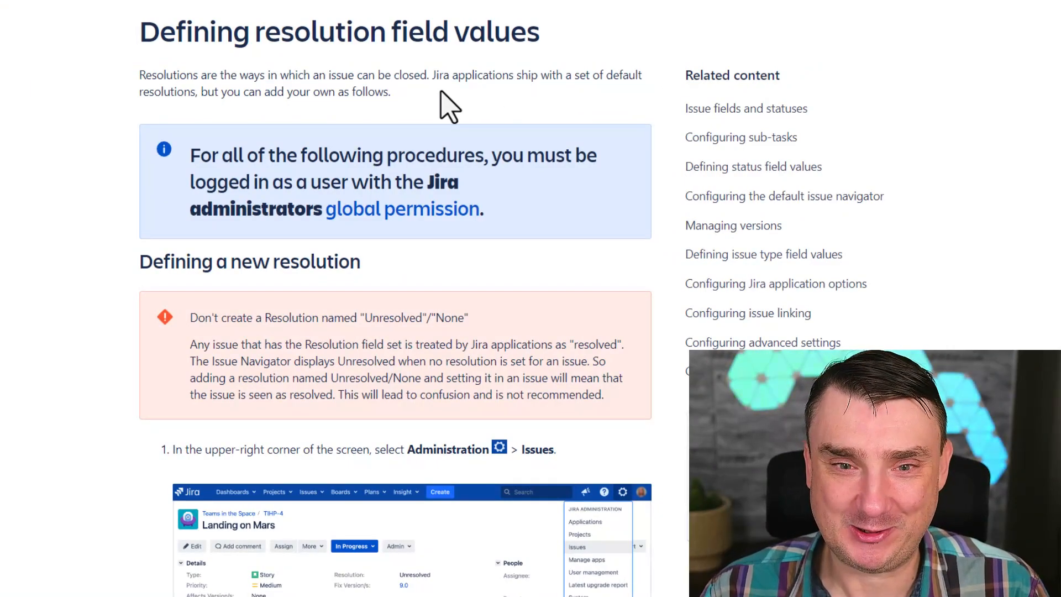
Step: Review the documentation on defining resolution field values and view the resolution of issue DS-12
scroll(390, 217, down, 10)
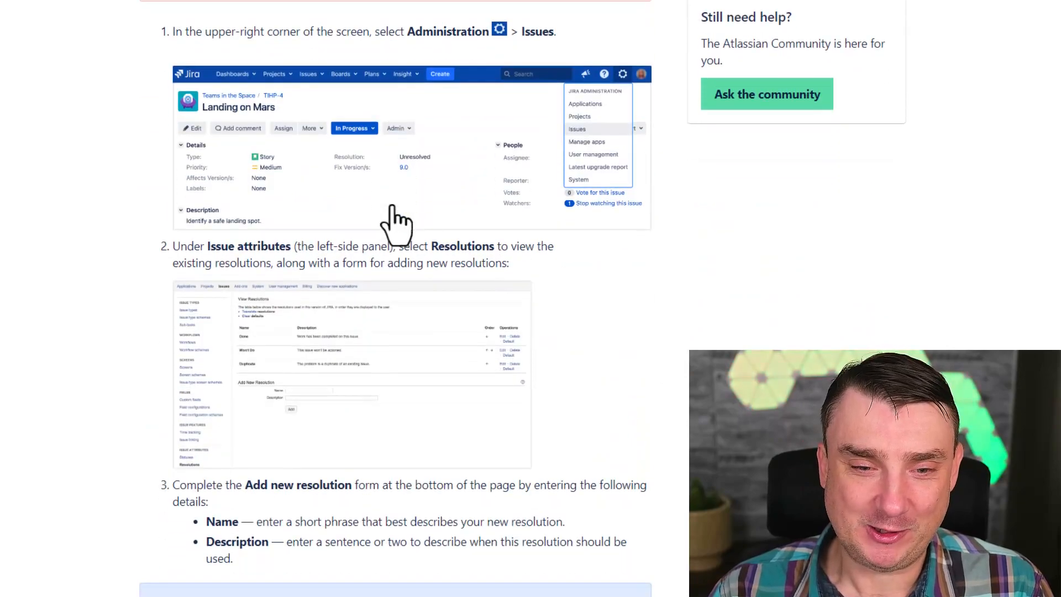
scroll(389, 232, up, 6)
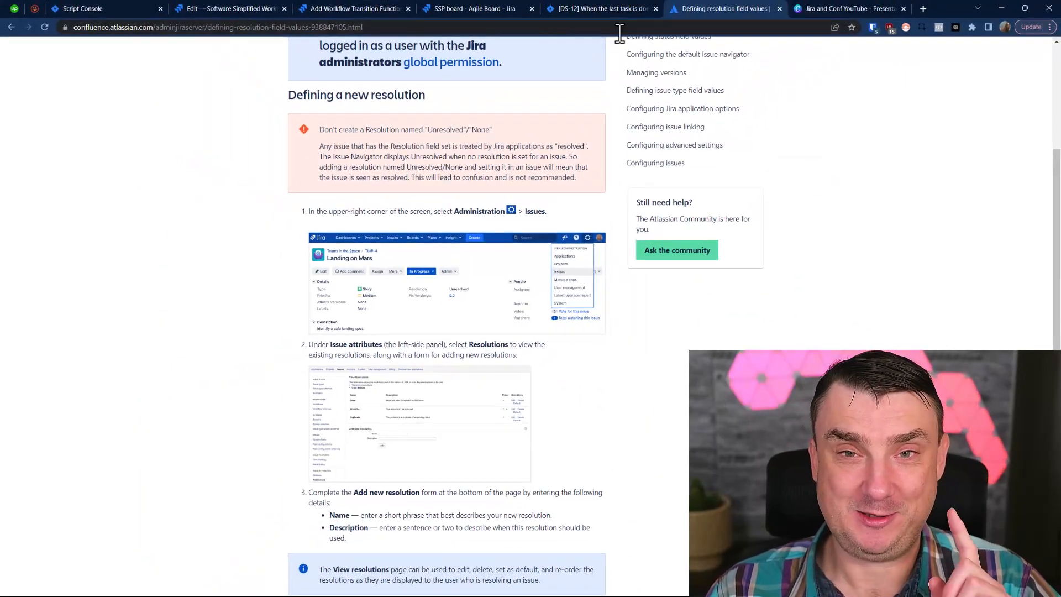
click(601, 10)
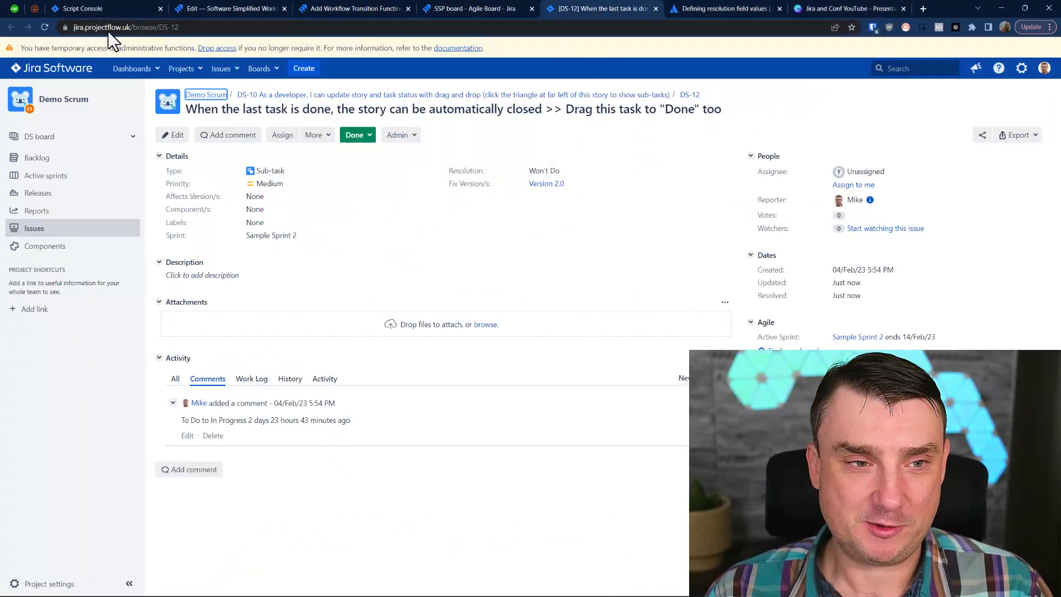
Step: Return to the SSP board's active sprint and open the details of issue SSP-11
click(483, 6)
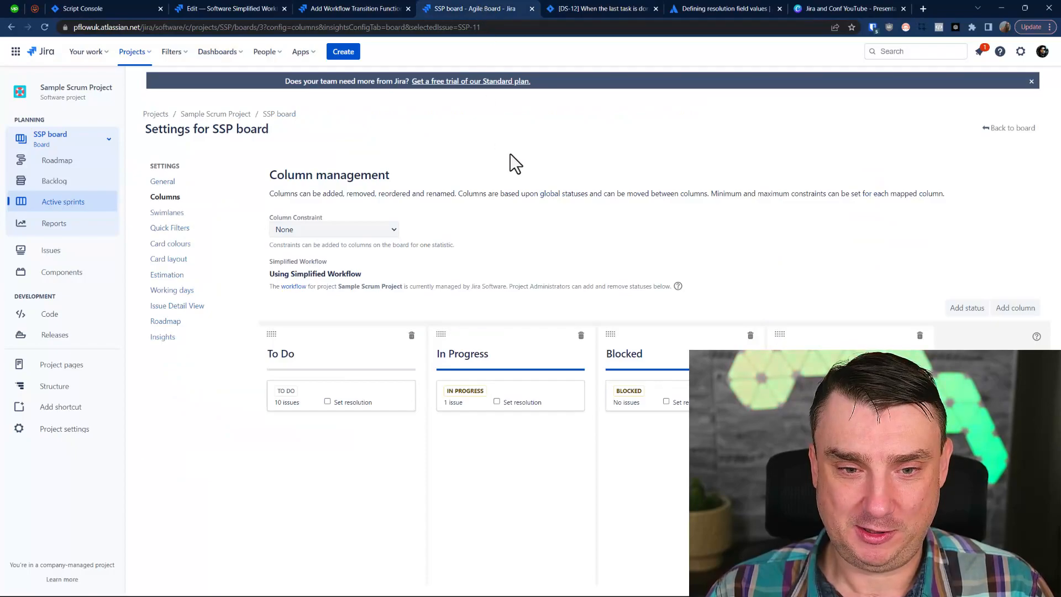
click(1012, 127)
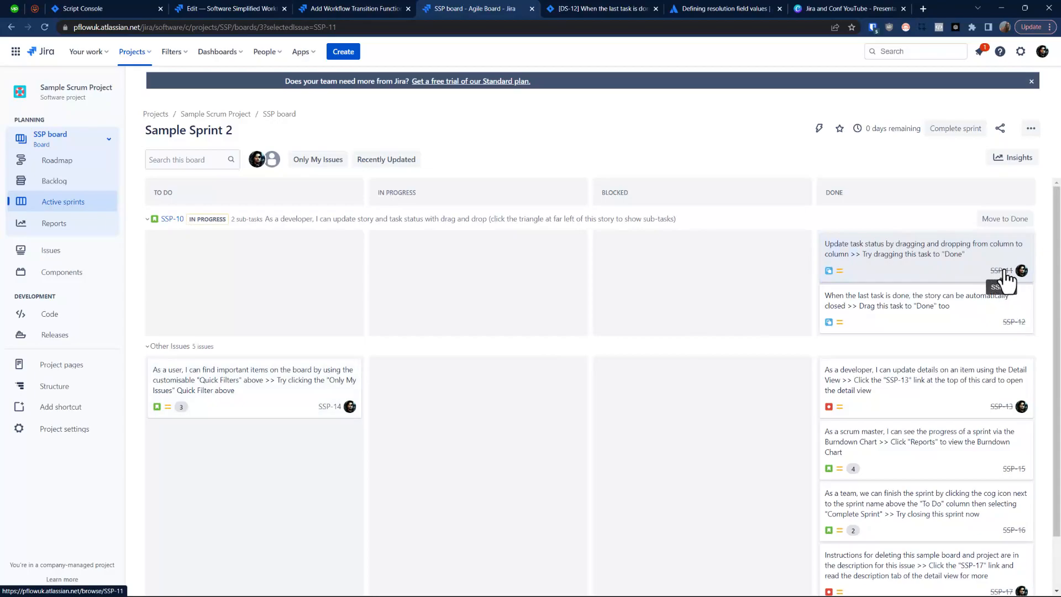
click(915, 258)
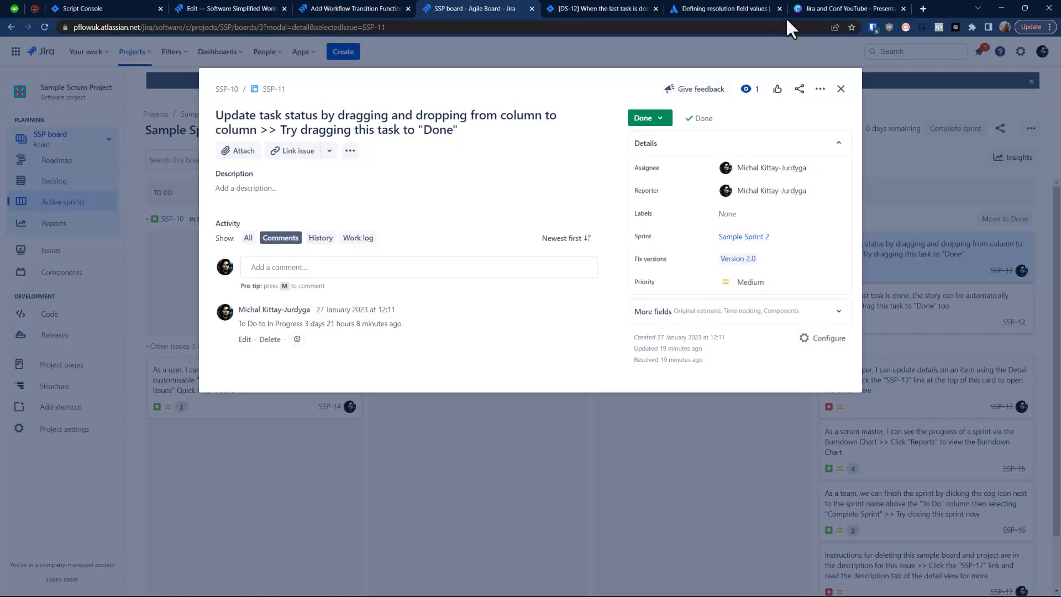
Step: Reread the documentation's warning about resolutions named Unresolved or None, and close the SSP-11 details
click(729, 7)
scroll(429, 282, up, 2)
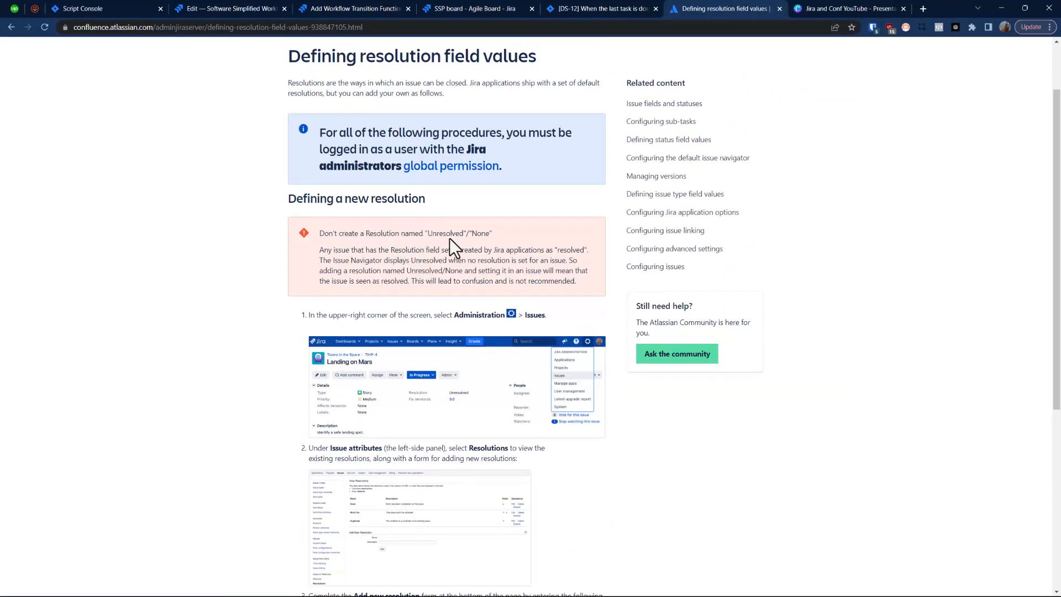
click(587, 9)
click(457, 11)
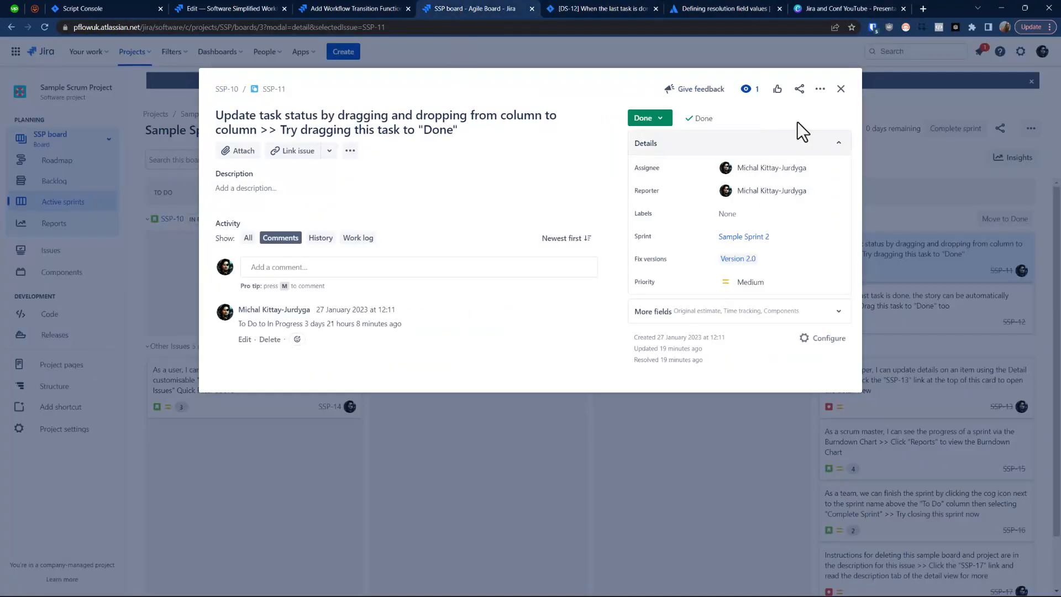
click(840, 89)
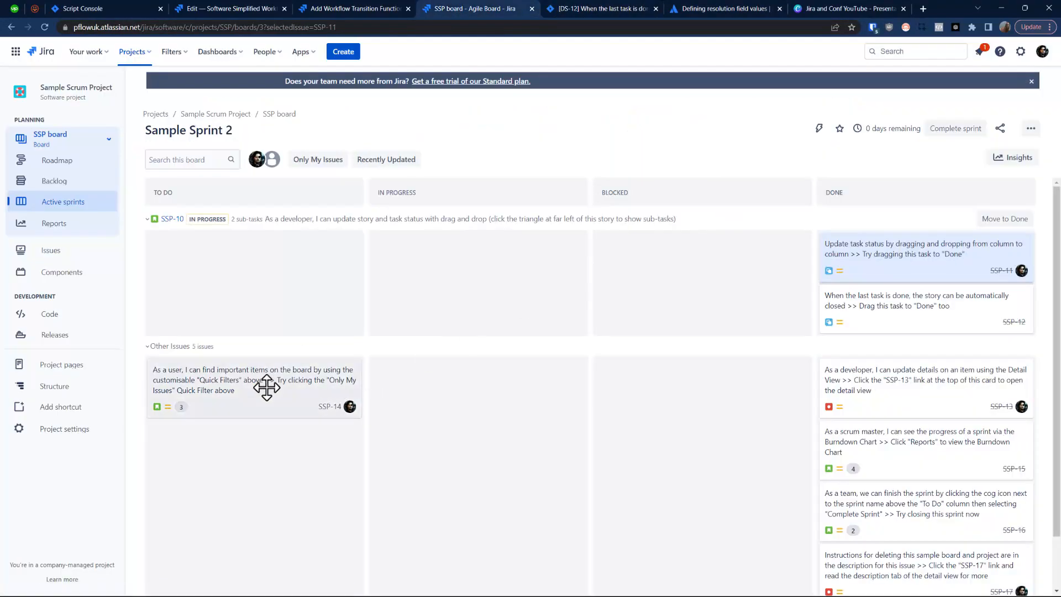
Step: Move issue SSP-14 from To Do to Done and check its details for a resolution
drag(254, 379, 922, 383)
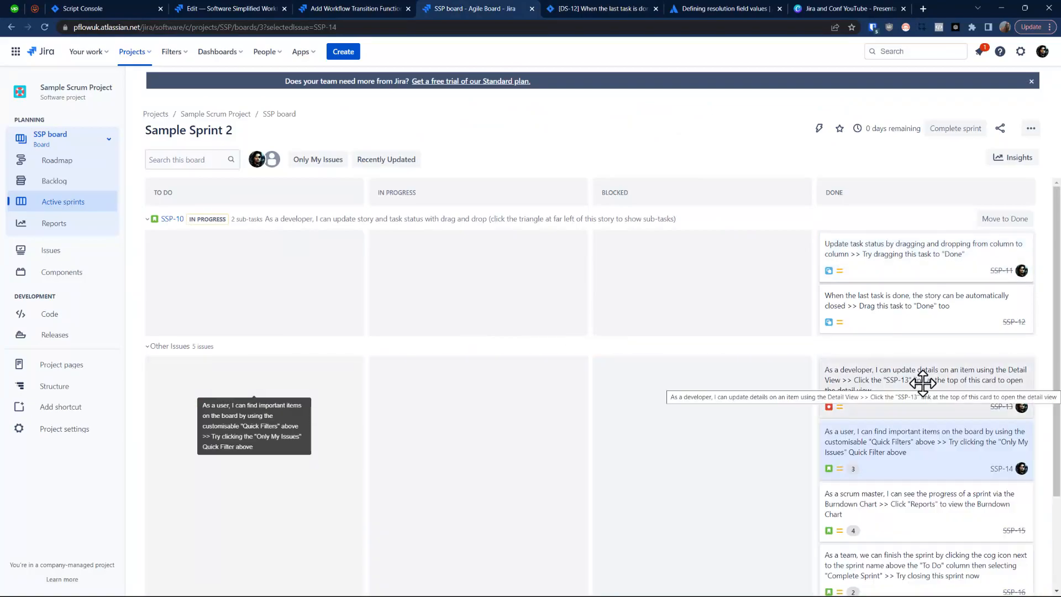
scroll(921, 381, down, 3)
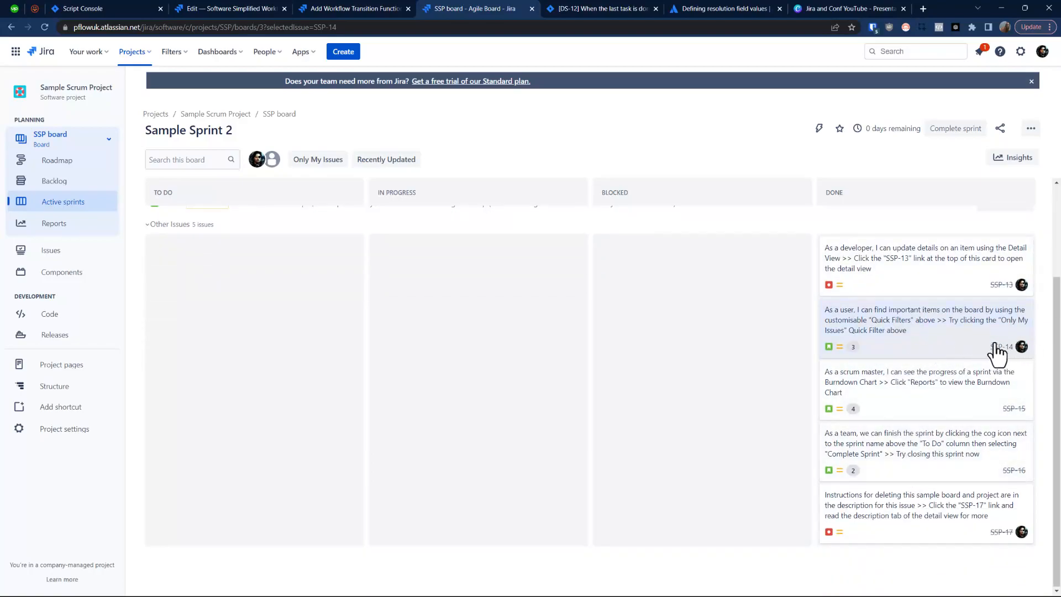
click(928, 320)
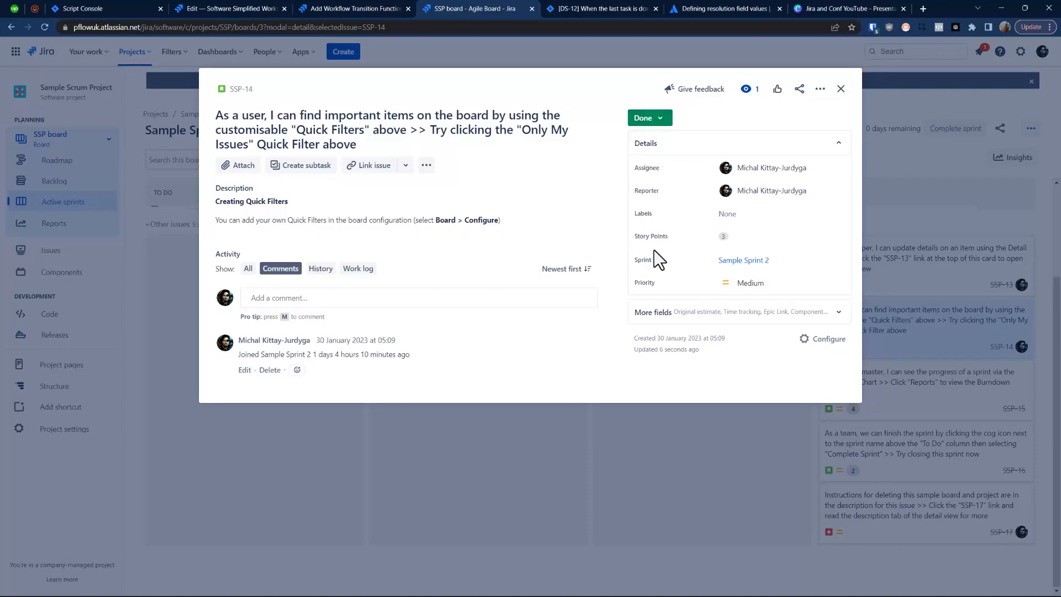
mouse_move(655, 259)
click(840, 89)
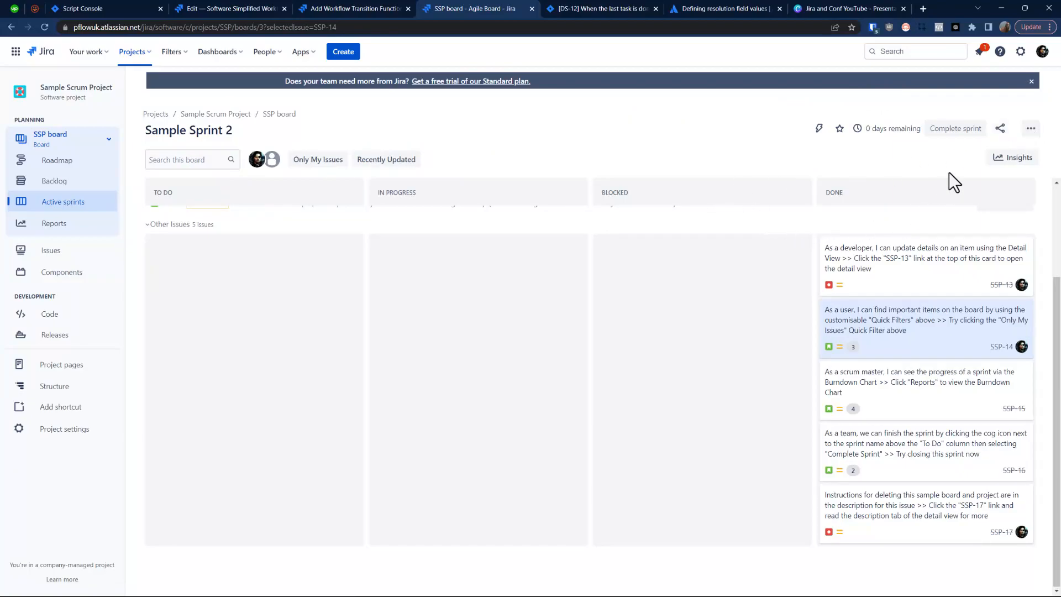
Step: Enable Set resolution for the Done status in the SSP board's column settings and return to the board
click(1030, 131)
click(968, 152)
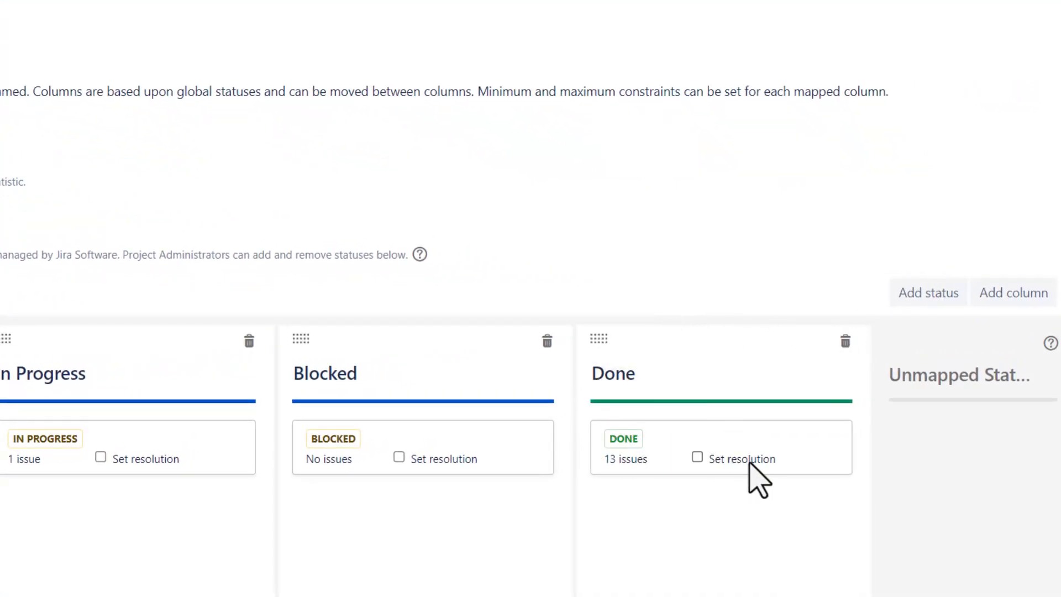
click(696, 457)
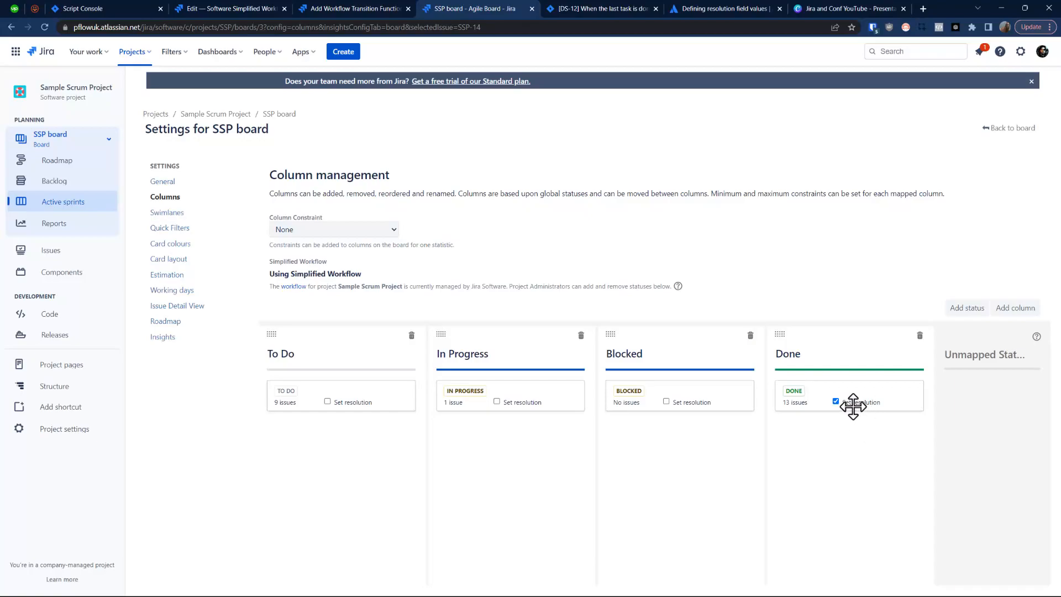
click(1008, 127)
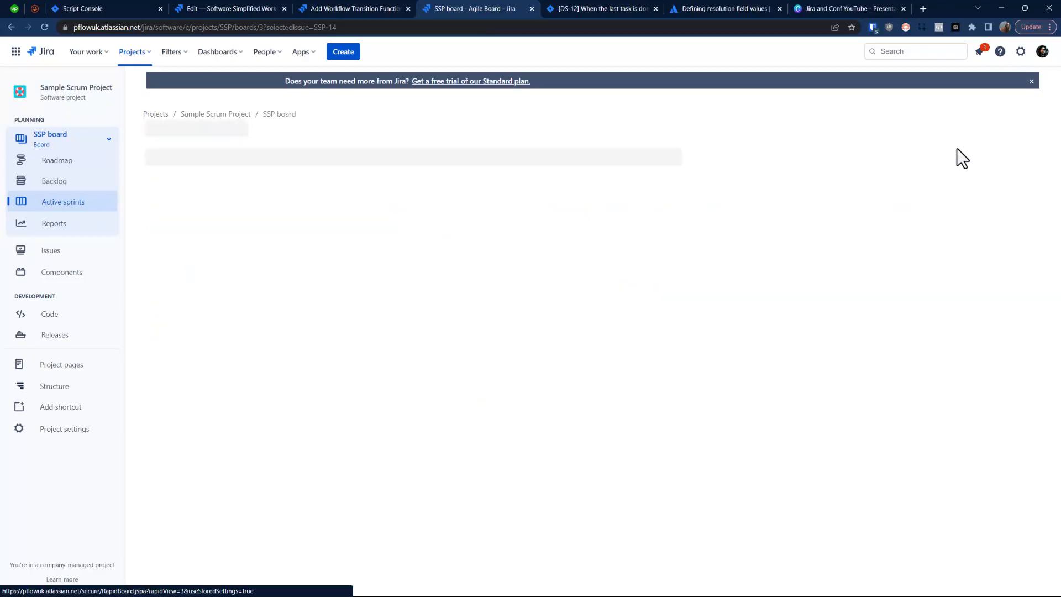
Step: Move issue SSP-1 from the backlog into Sample Sprint 2 and return to the active sprint
click(50, 182)
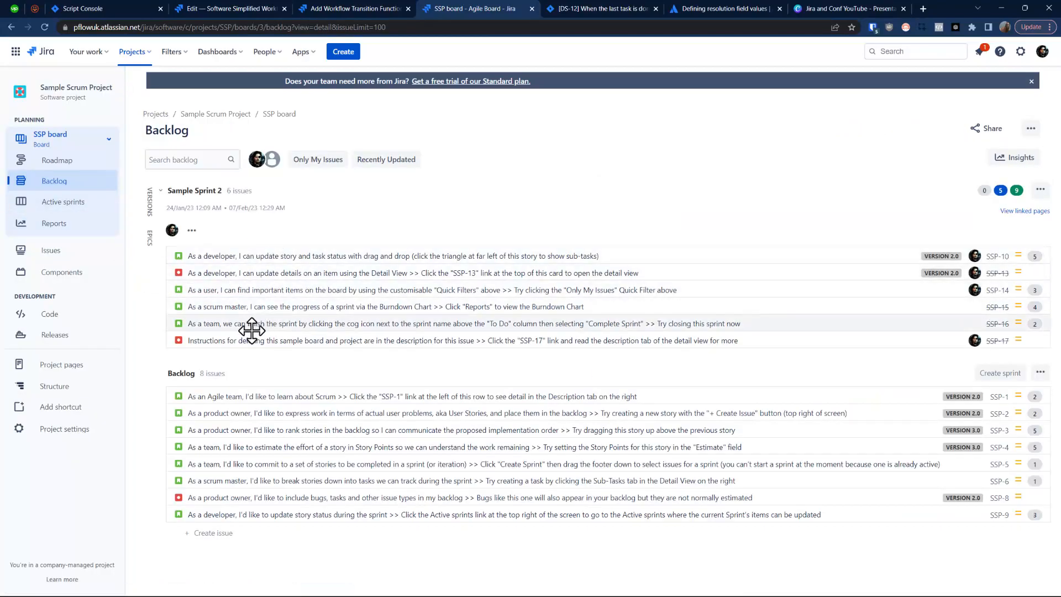
drag(260, 399, 265, 336)
click(624, 356)
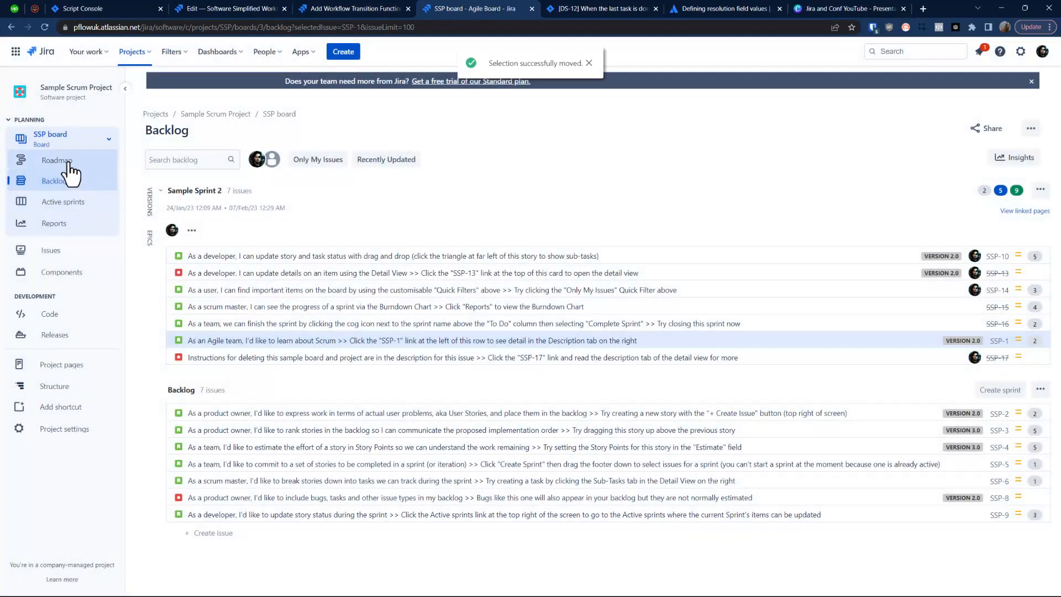
click(66, 203)
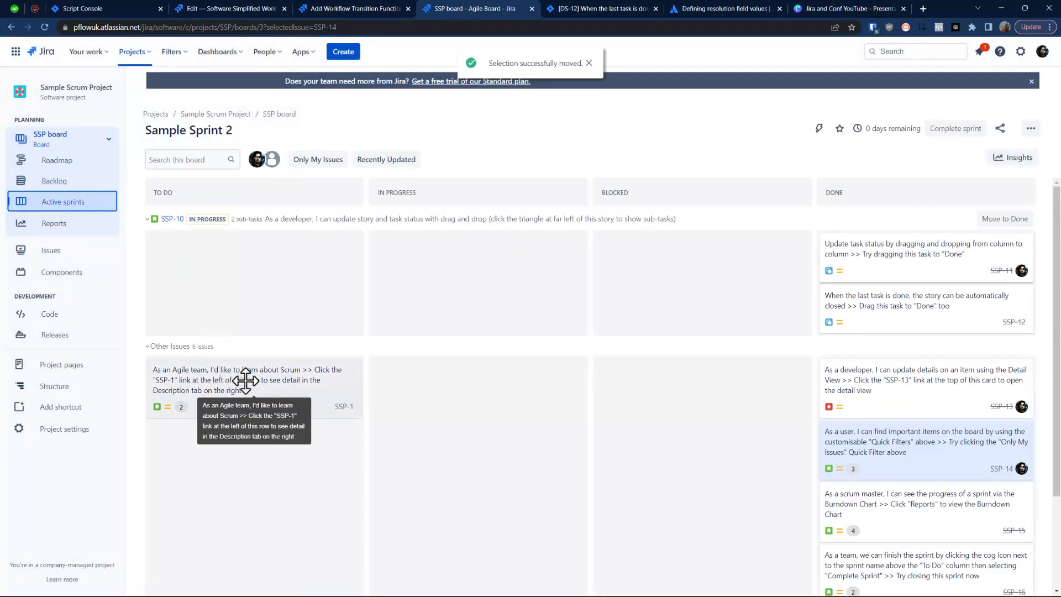
Step: Move issue SSP-1 from To Do to Done and check its details for a resolution
drag(207, 382, 883, 387)
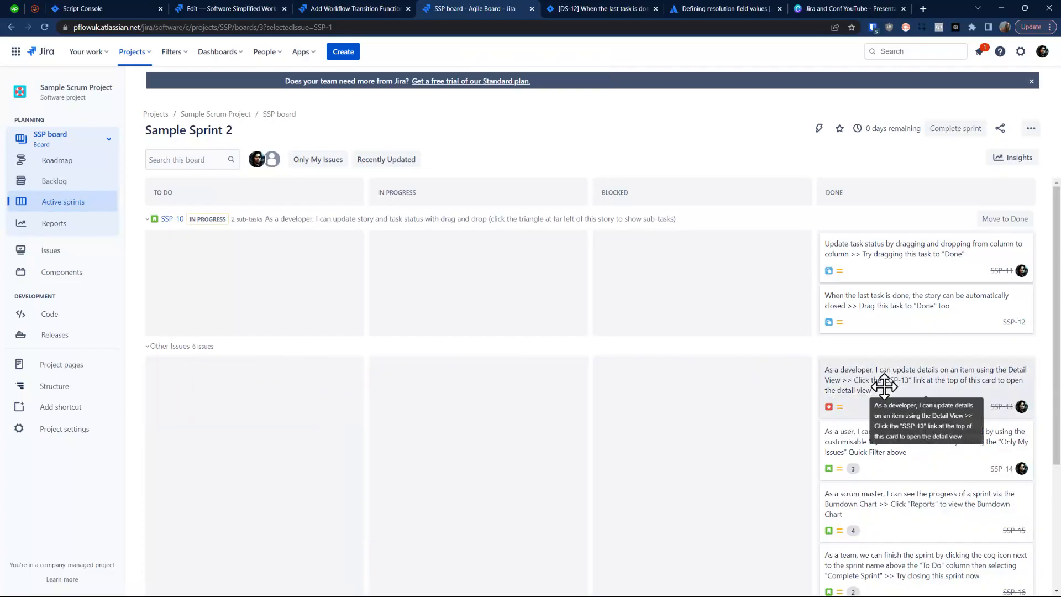
scroll(881, 382, down, 3)
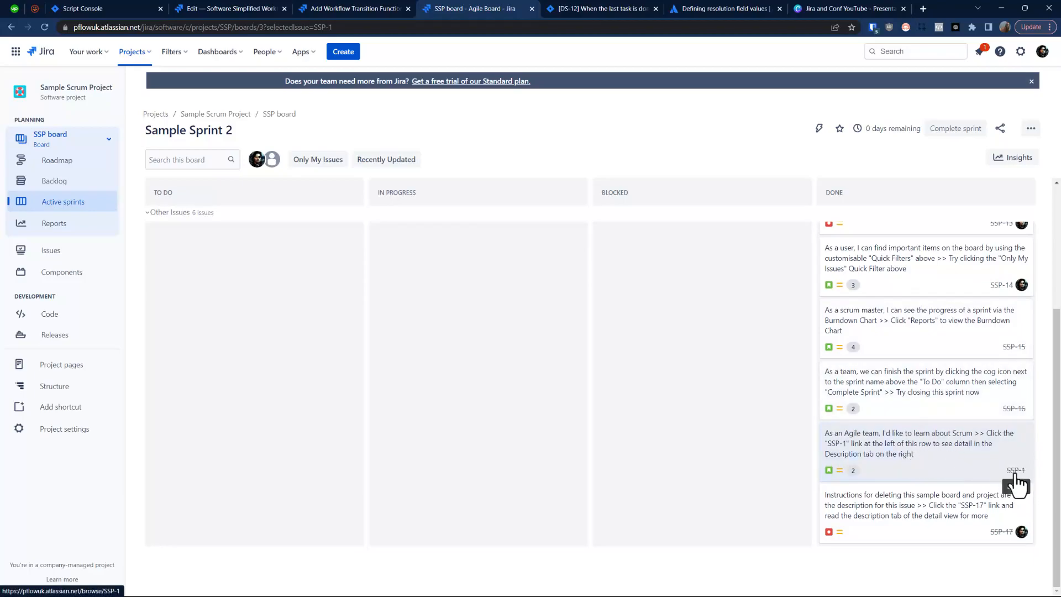
scroll(770, 409, up, 1)
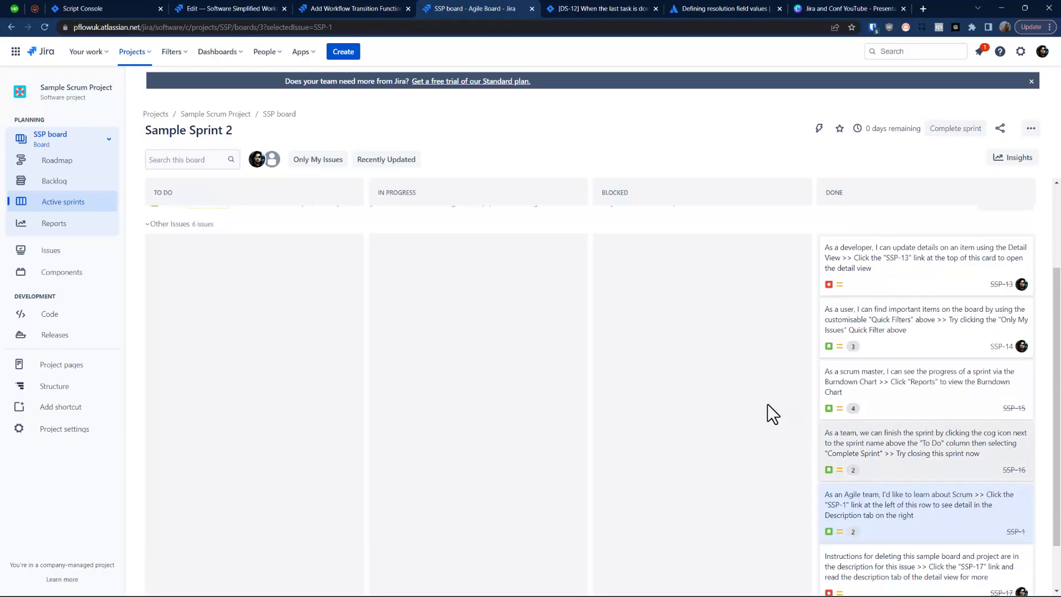
click(975, 508)
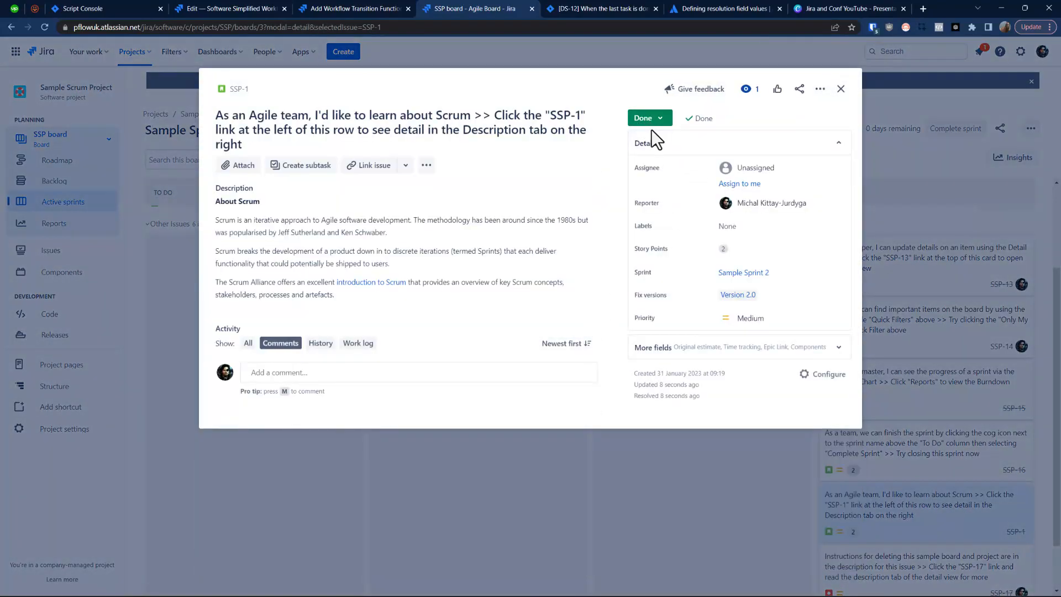
mouse_move(704, 119)
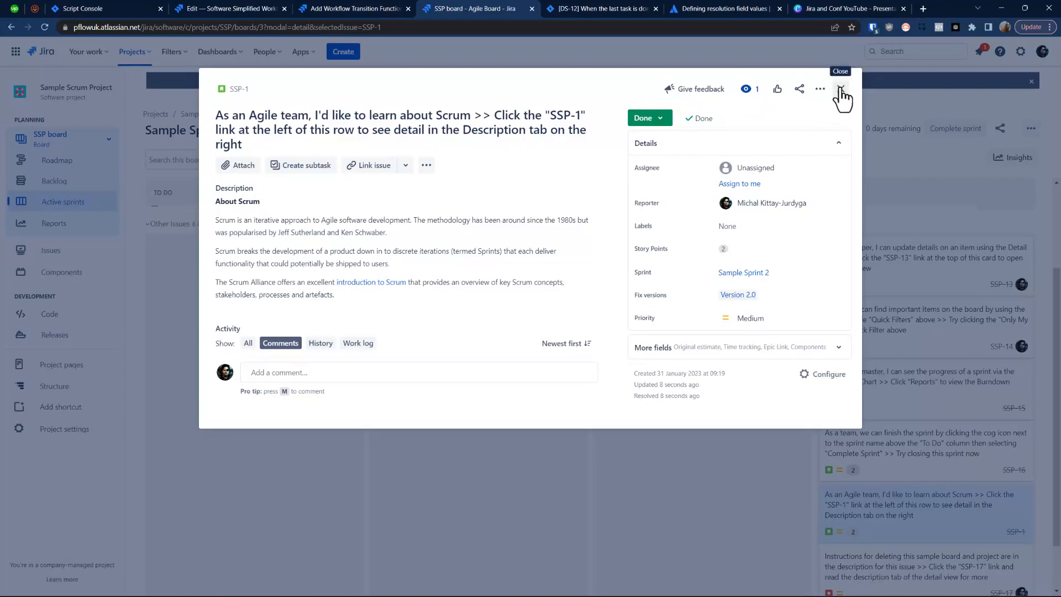
click(840, 90)
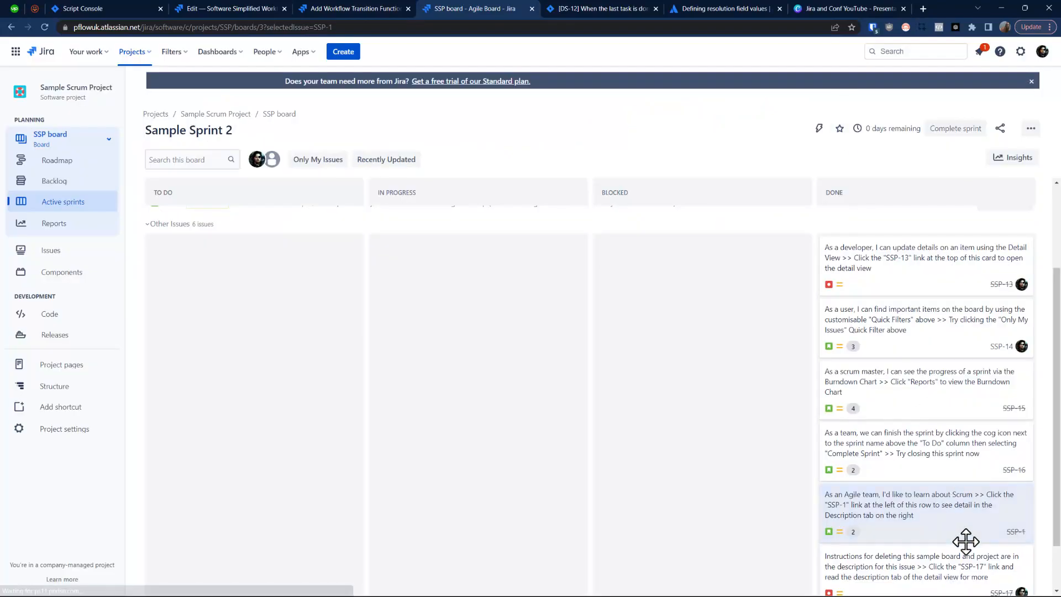
Step: Move issue SSP-1 back from Done to To Do and recheck its resolution in the details
drag(938, 524, 254, 326)
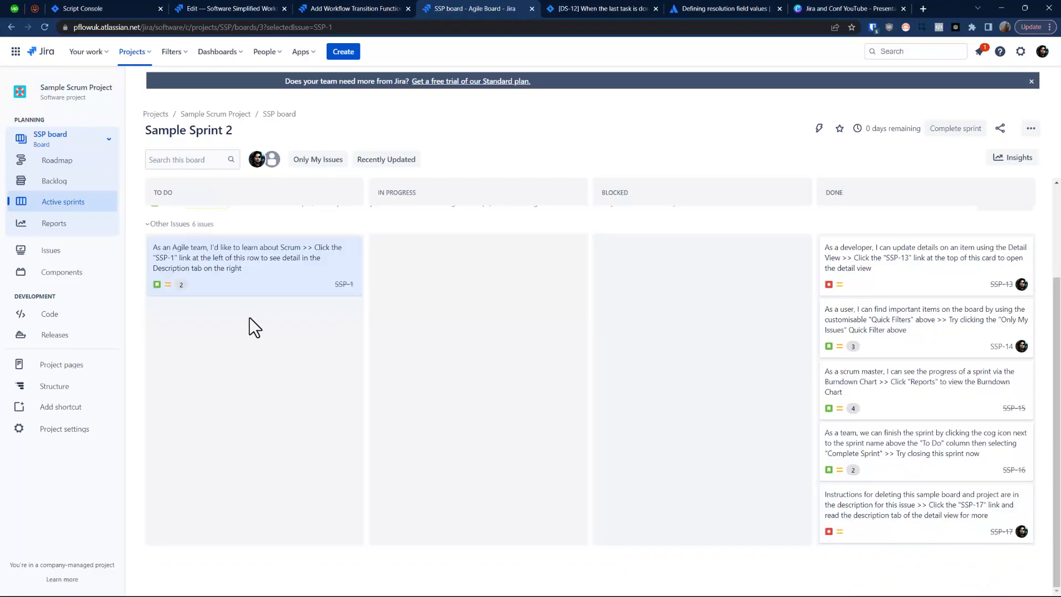
click(309, 271)
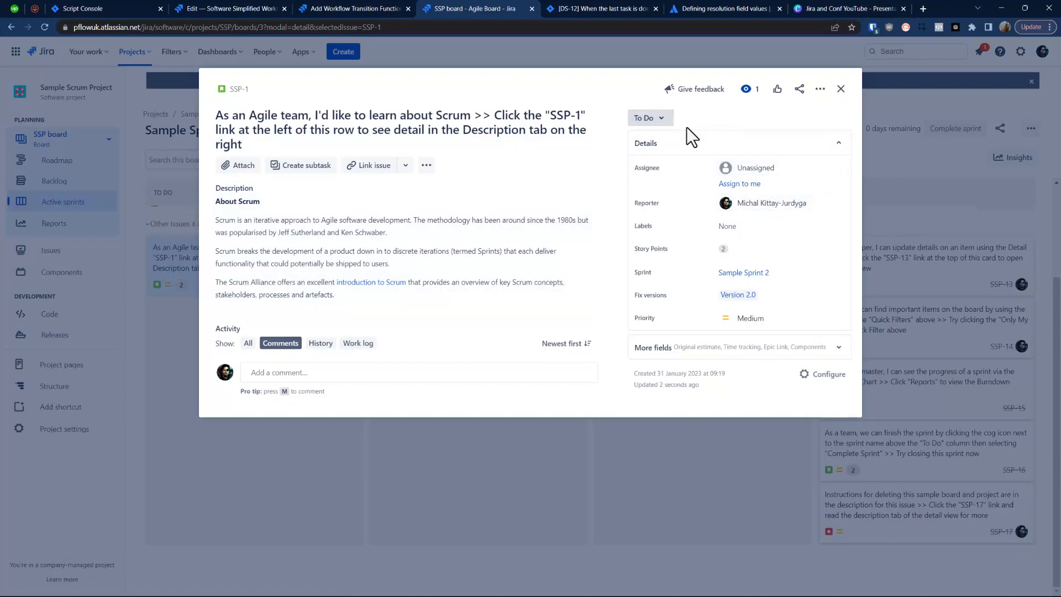
click(840, 89)
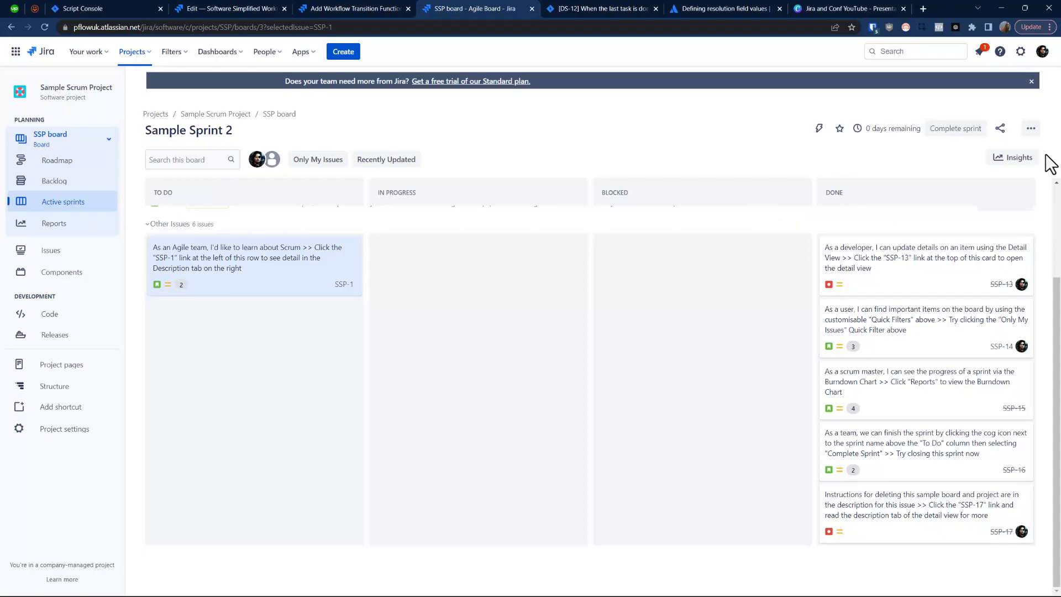
Step: Review the board's column settings and open the Software Simplified Workflow for Project SSP for editing from the project's workflow settings
click(1030, 128)
click(958, 154)
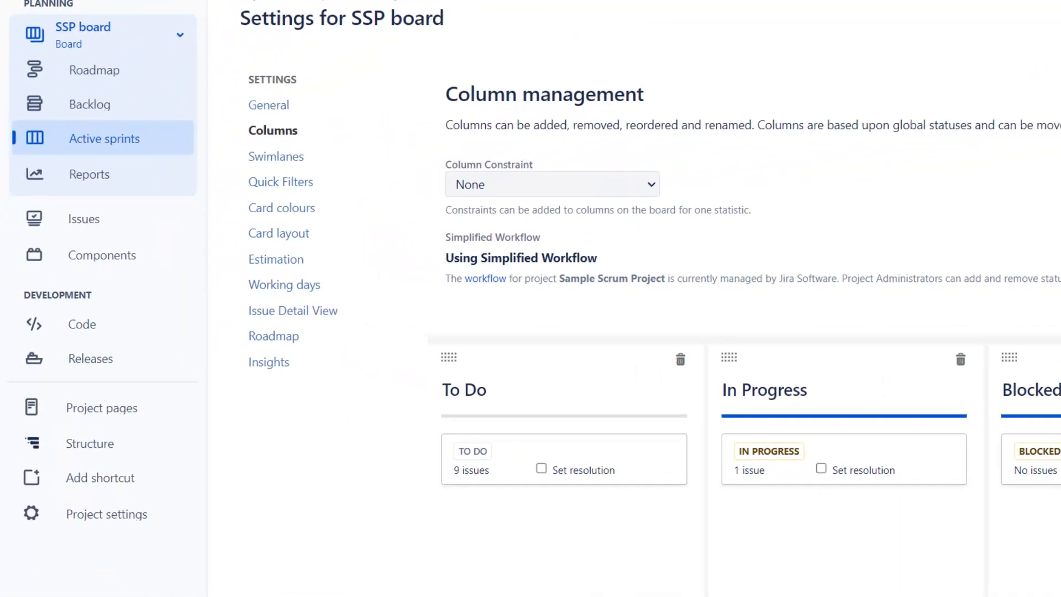
click(109, 530)
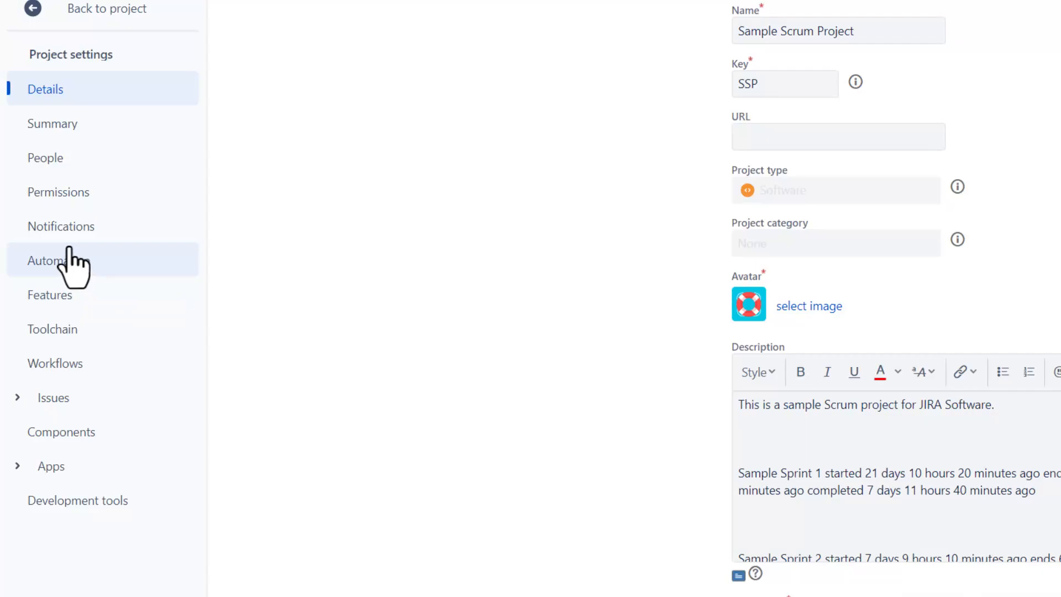
click(71, 364)
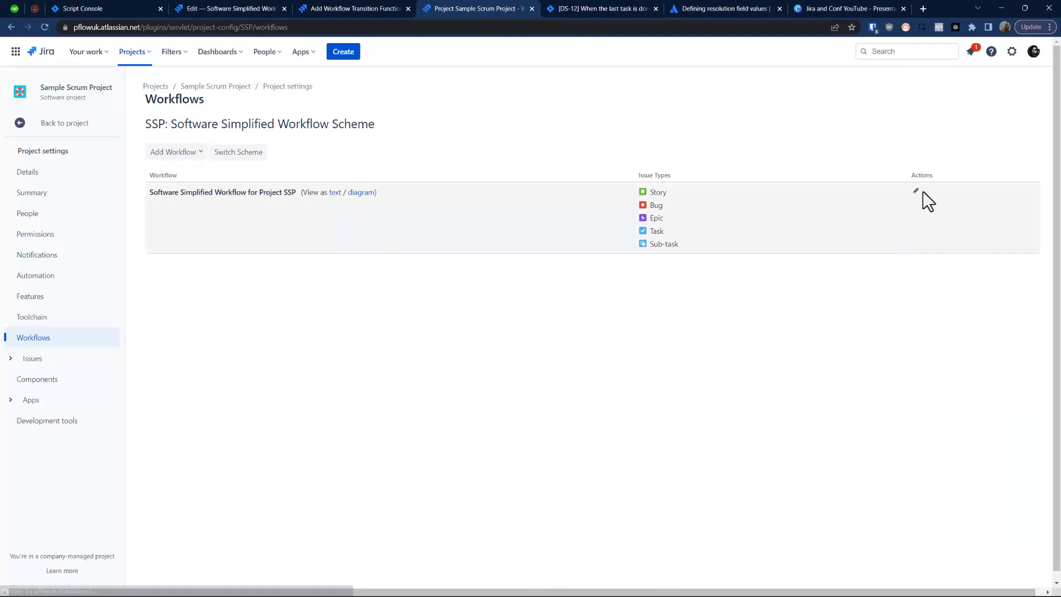
click(914, 192)
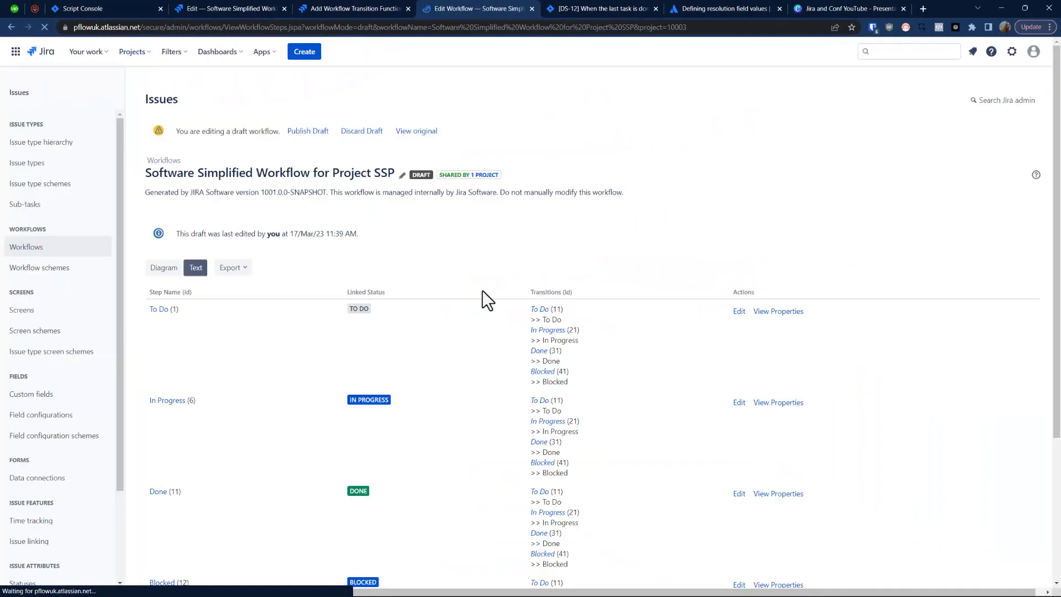
Step: Show the draft workflow as a diagram and compare the options of the To Do, Done, Blocked and In Progress transitions
scroll(442, 294, up, 4)
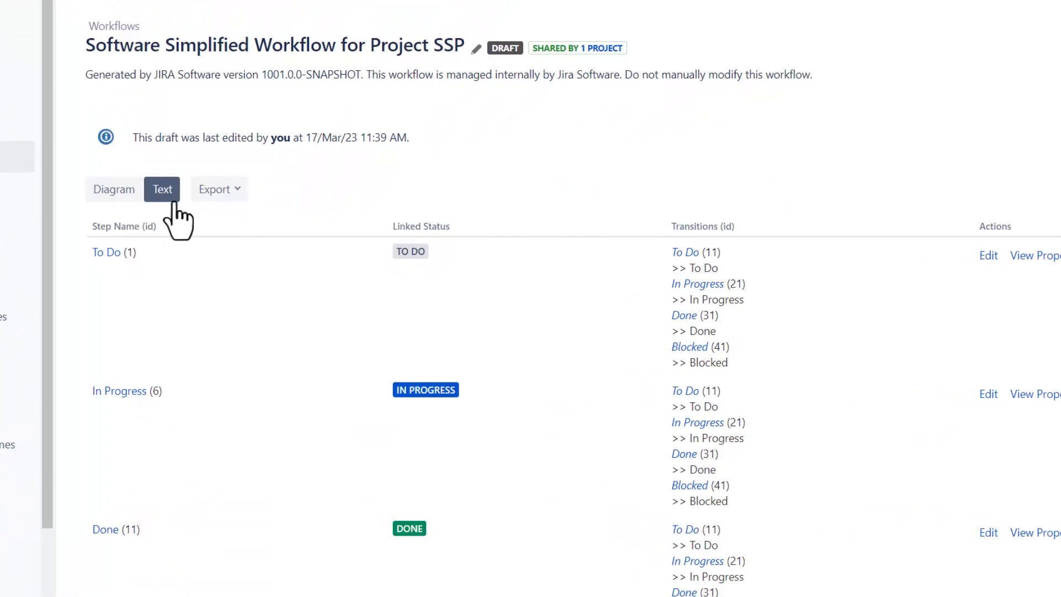
click(129, 192)
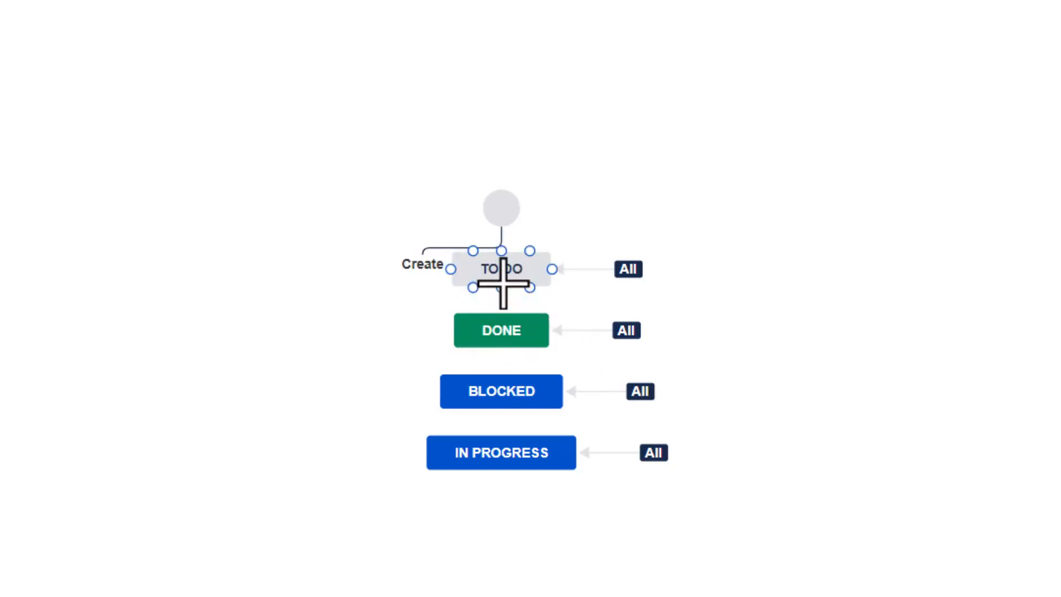
click(584, 332)
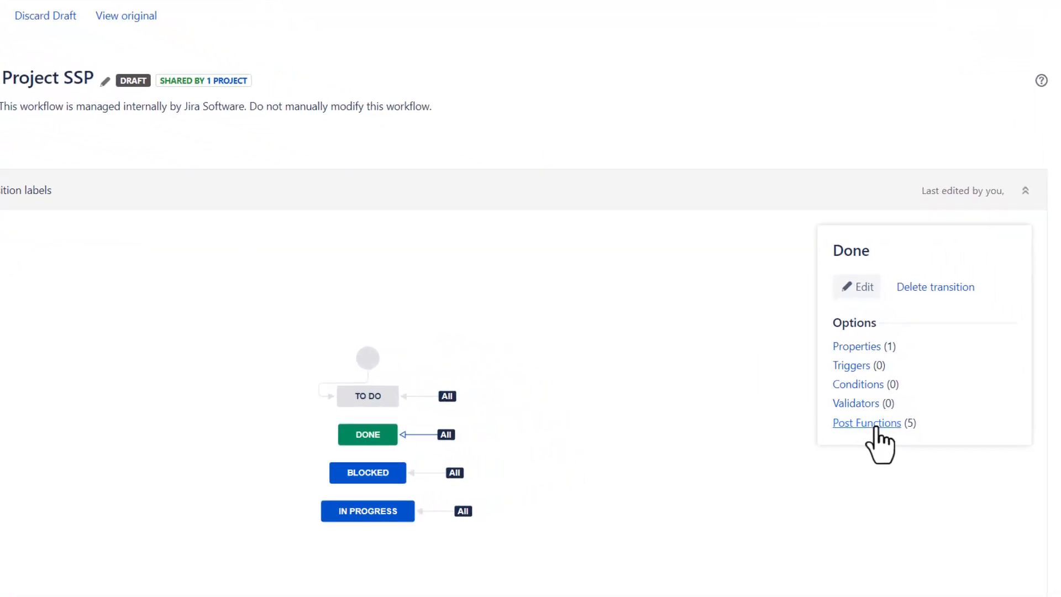
click(411, 396)
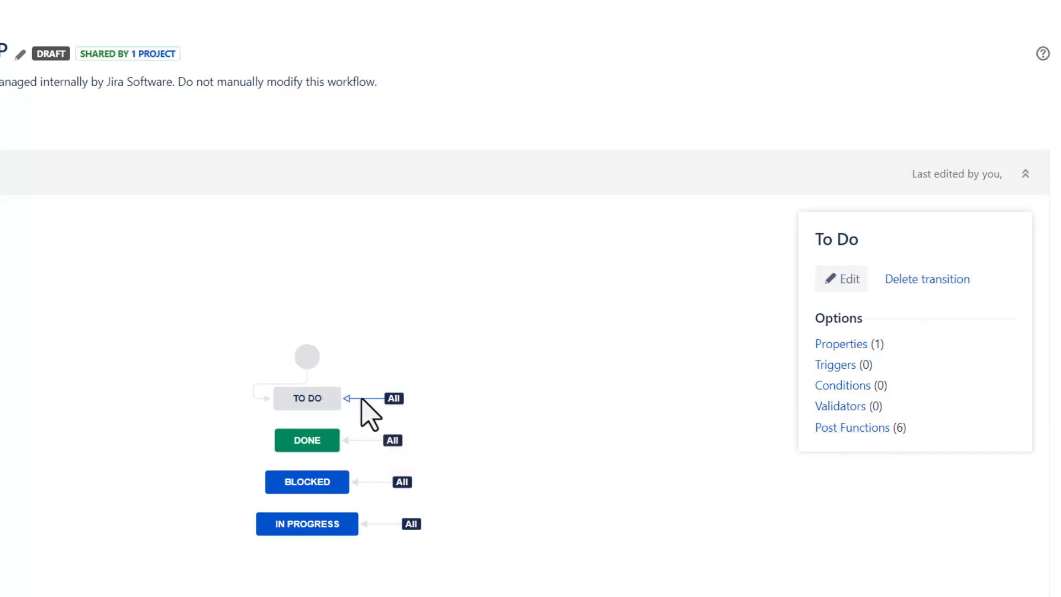
click(389, 485)
click(375, 524)
click(377, 484)
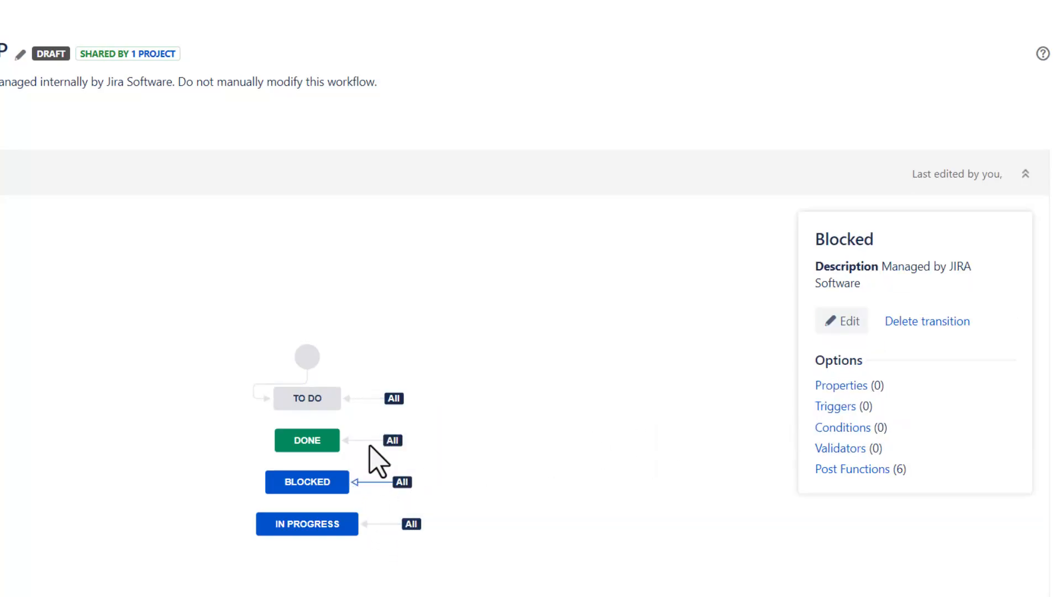
click(369, 442)
click(366, 482)
click(371, 442)
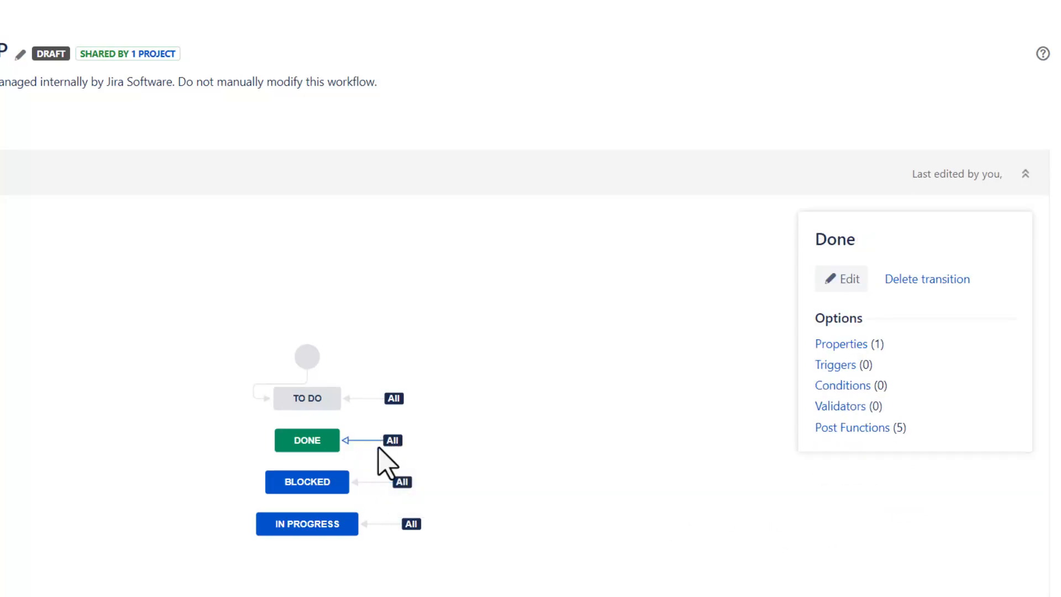
Step: Start an Update Issue Field post function on the Done transition with Resolution as its issue field, and check the available values
click(854, 428)
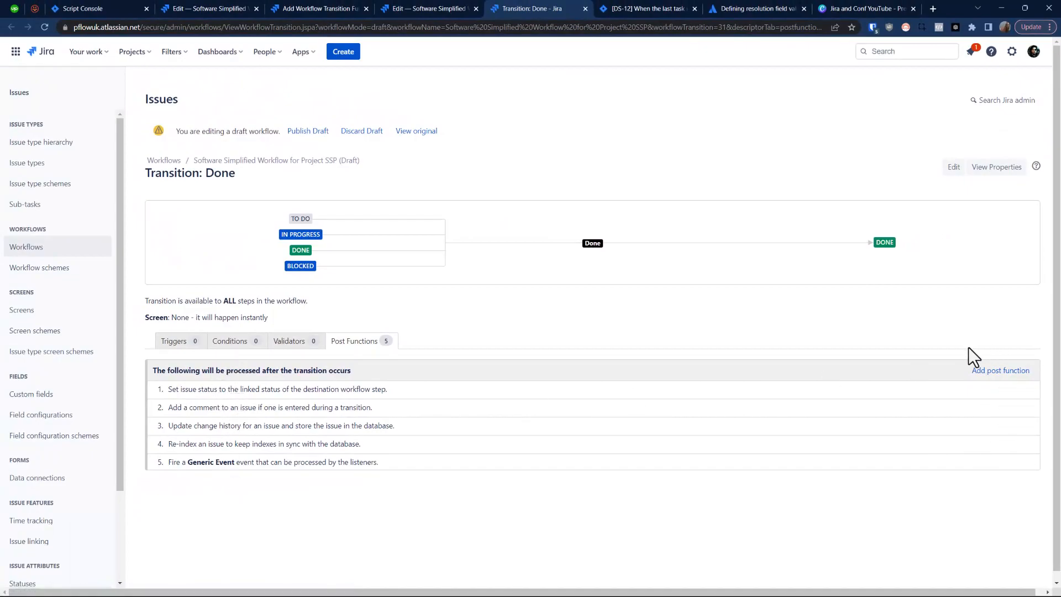
click(997, 370)
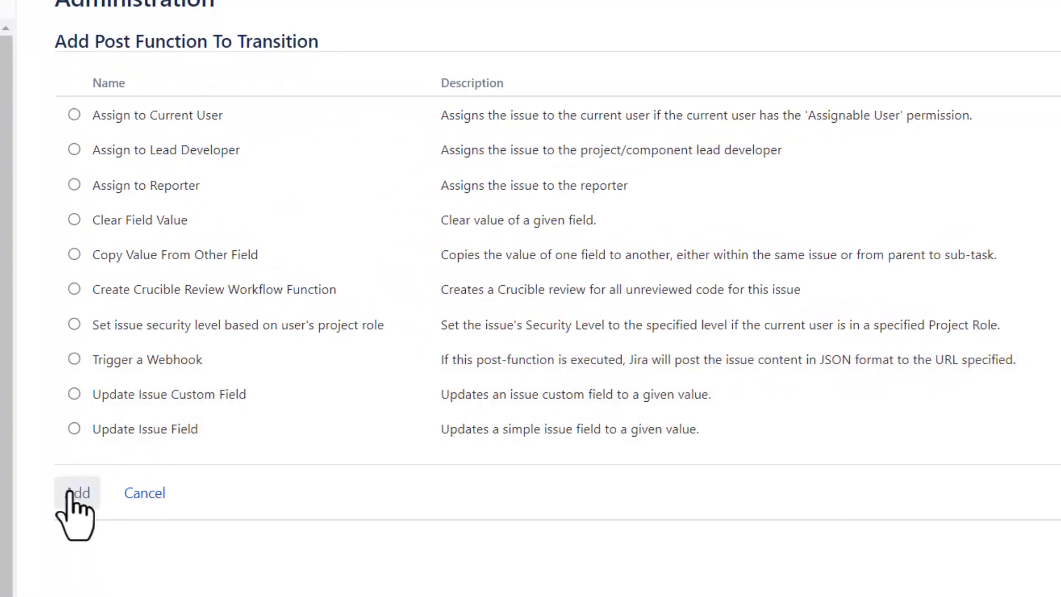
click(93, 428)
click(77, 492)
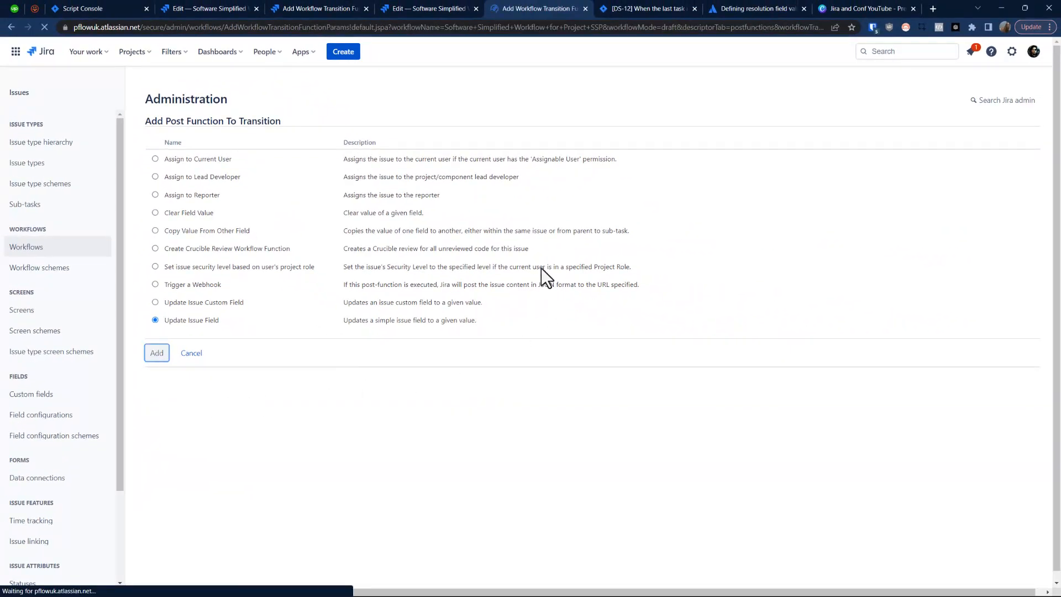
click(279, 154)
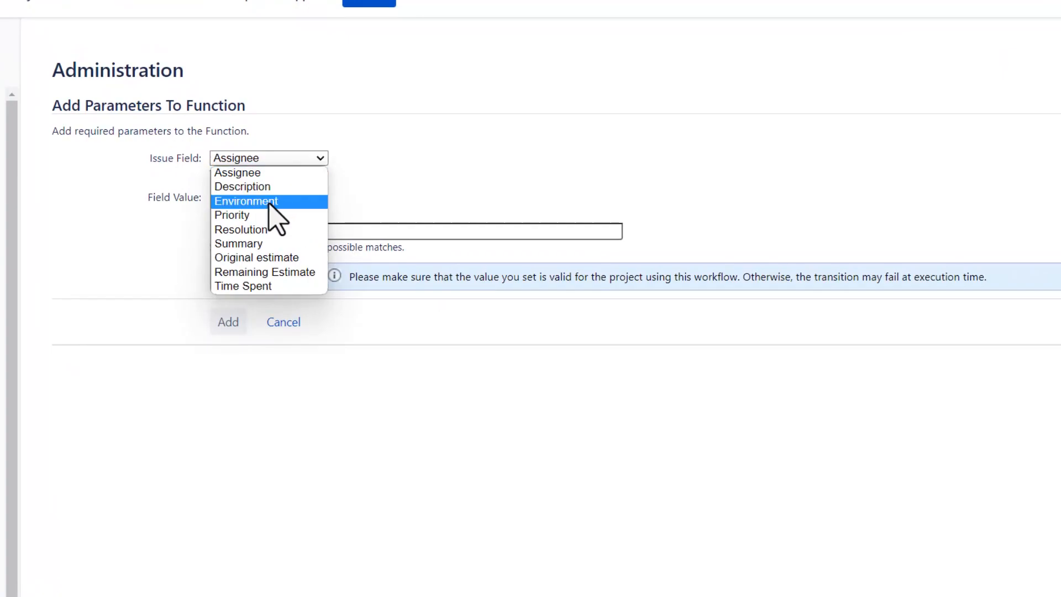
click(243, 229)
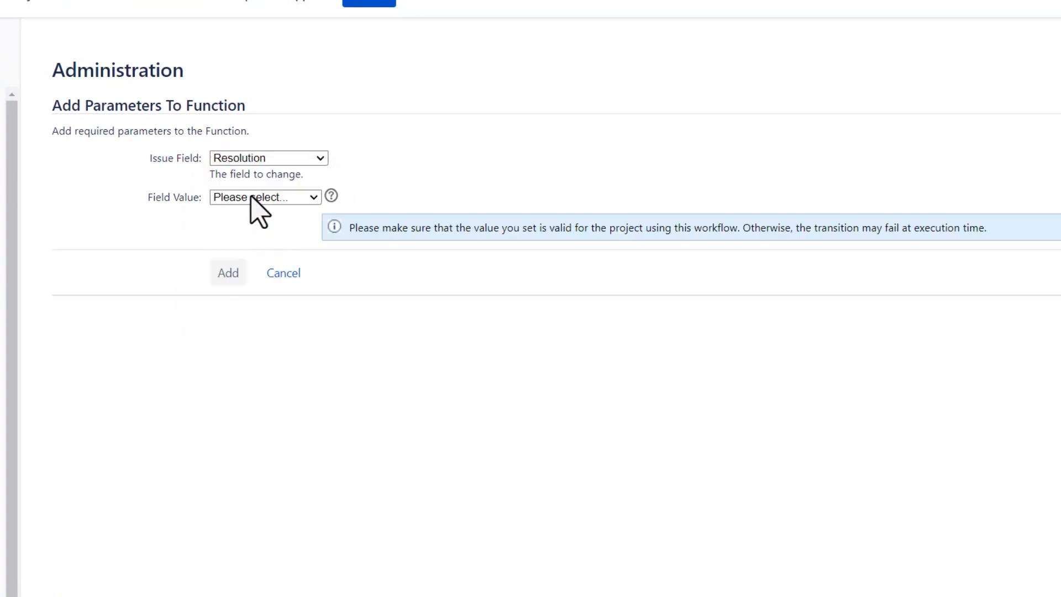
click(251, 197)
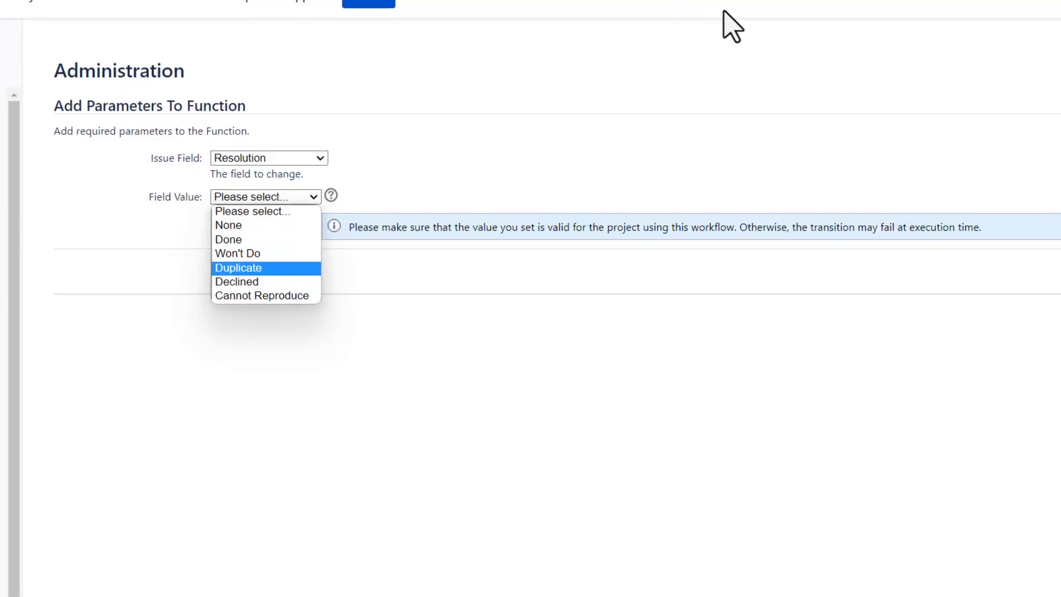
Step: Duplicate the browser tab and open Jira's Resolutions administration page in the copy, searching for "reso"
mouse_move(633, 13)
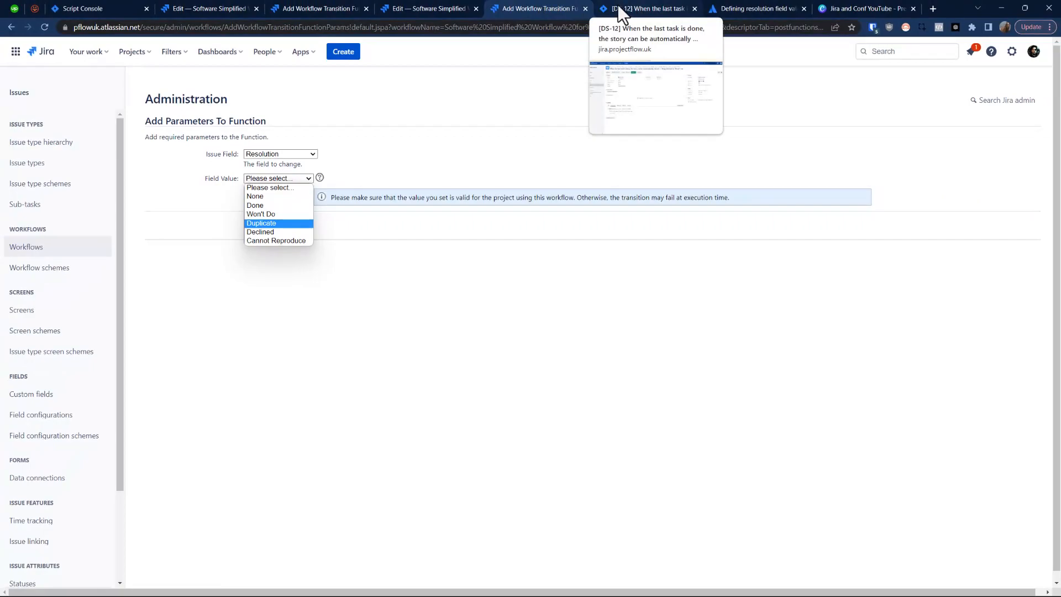
right_click(555, 8)
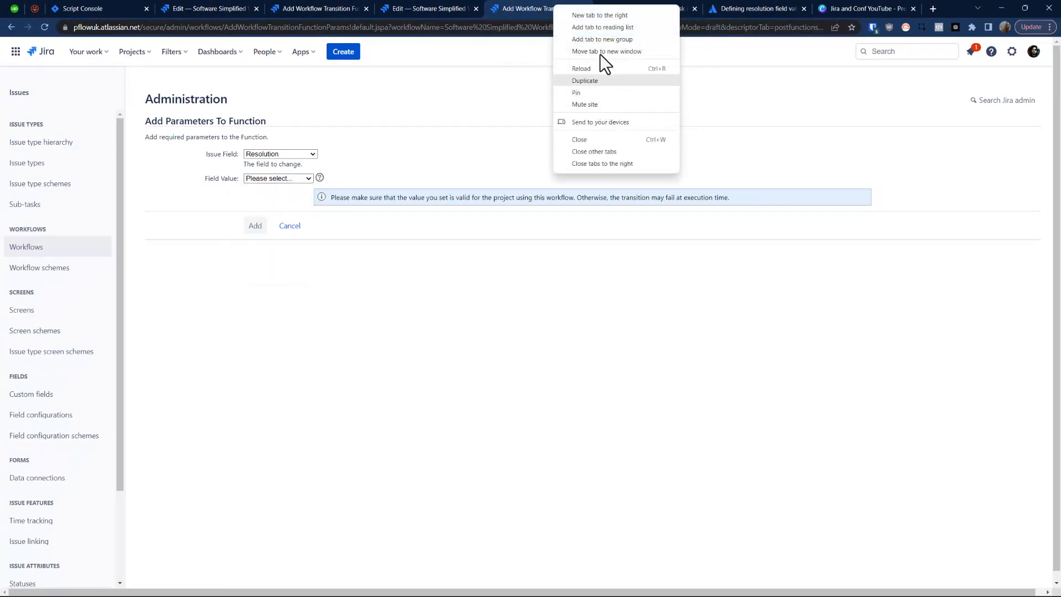
key(Escape)
right_click(545, 3)
click(586, 81)
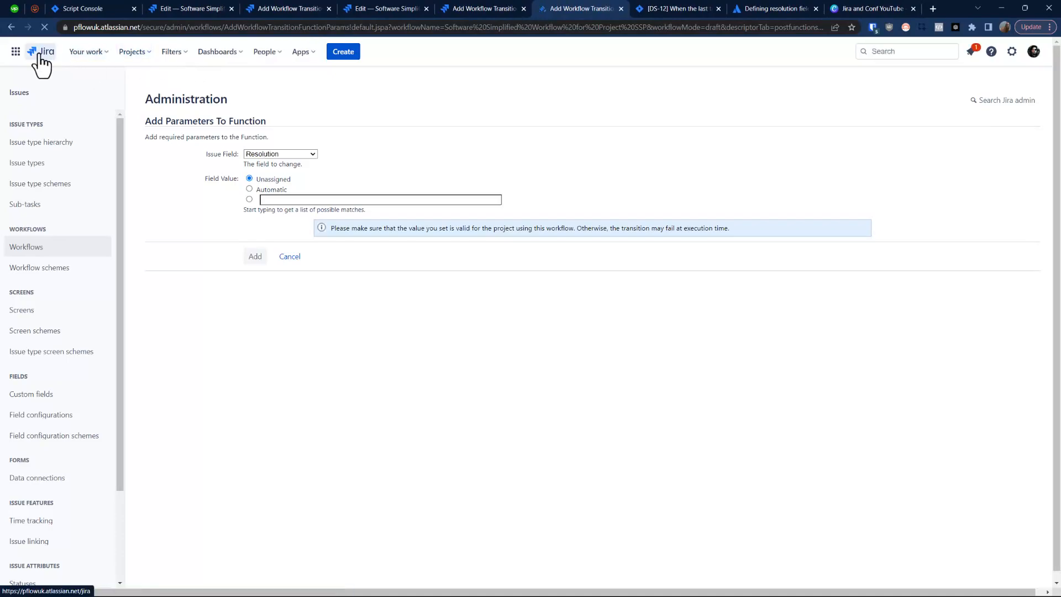
click(41, 52)
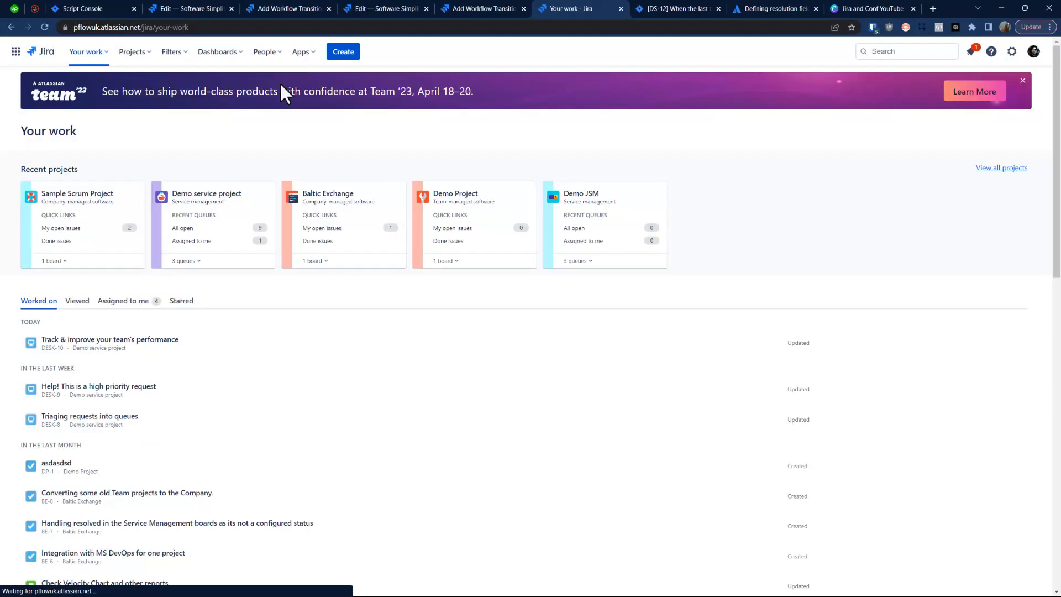
key(period)
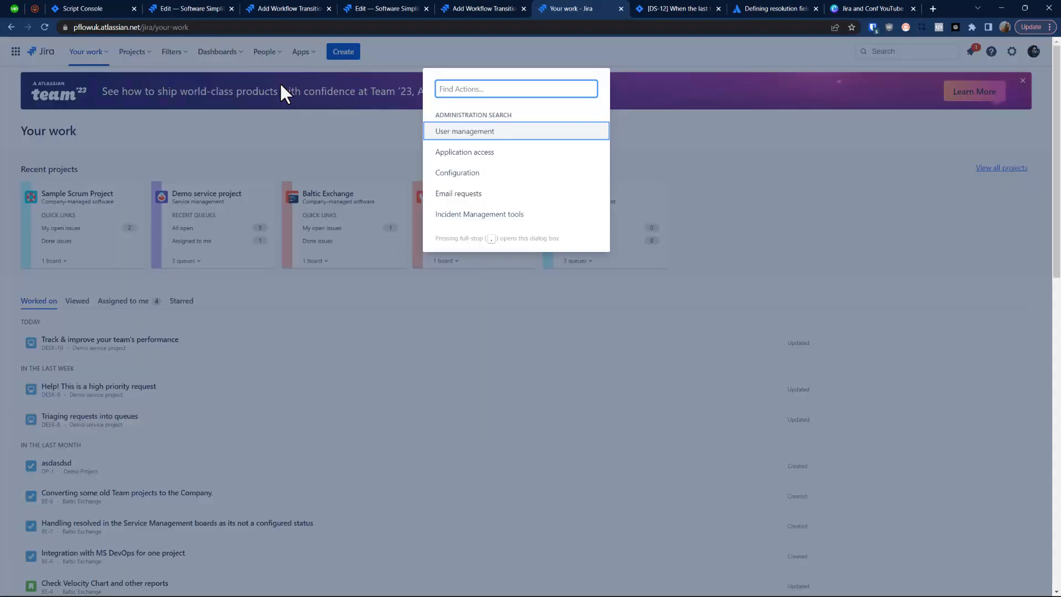
text(reso)
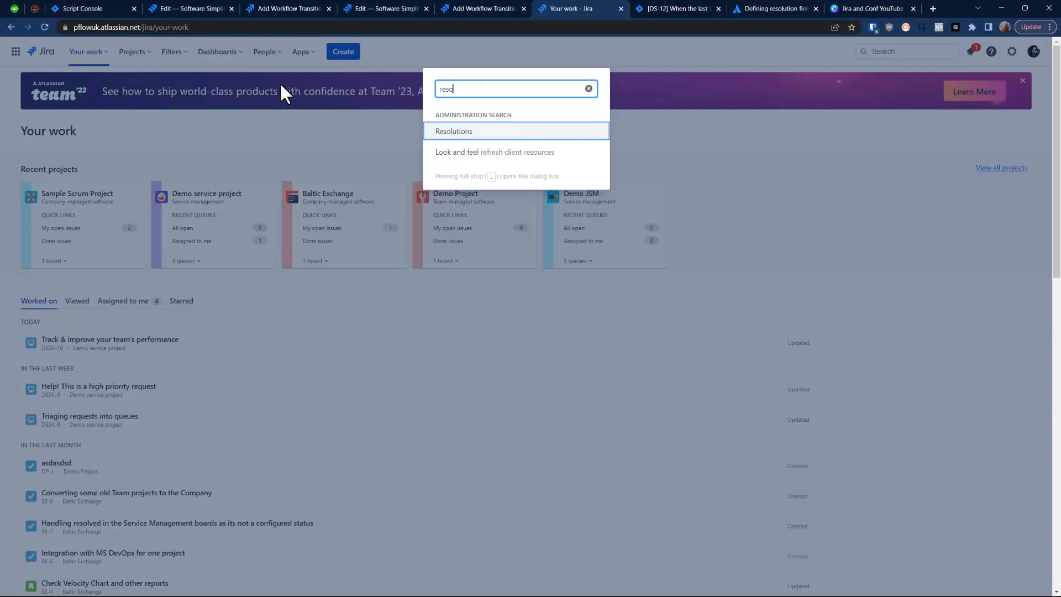
click(449, 135)
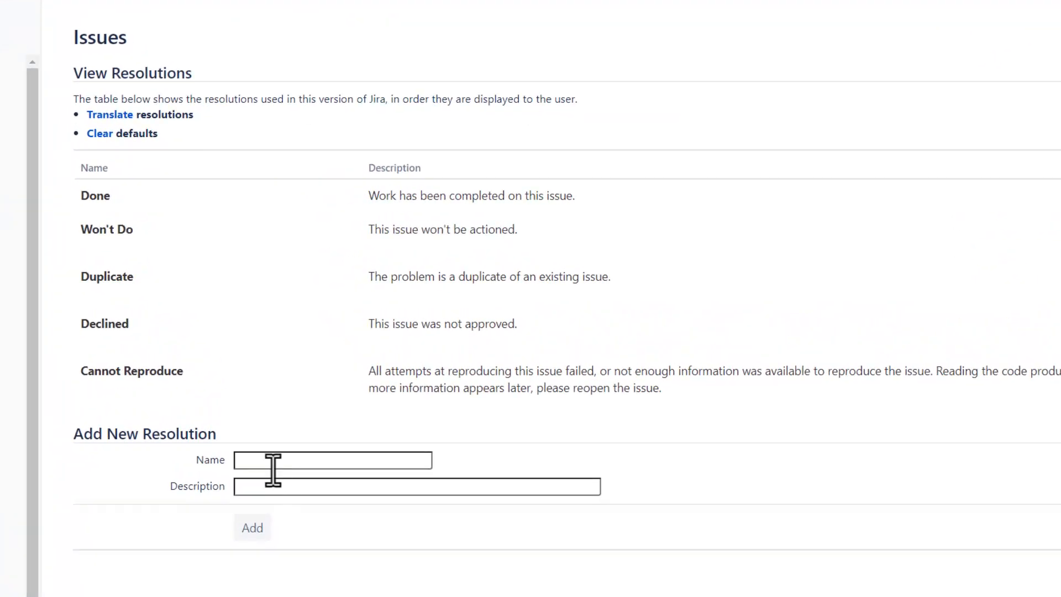
Step: Add a new resolution named "Review needed"
click(286, 460)
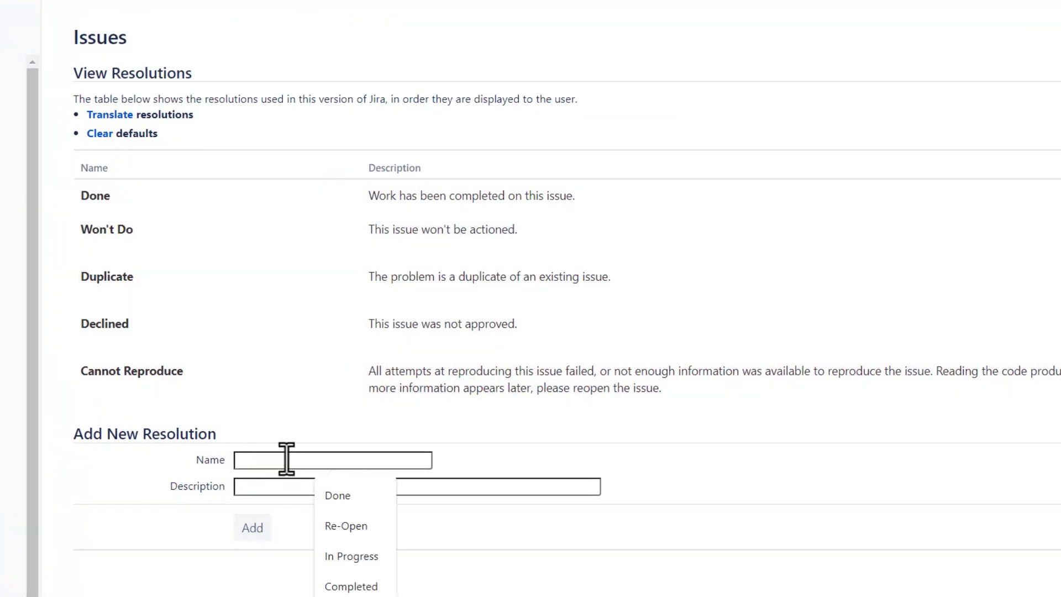
text(Review needed)
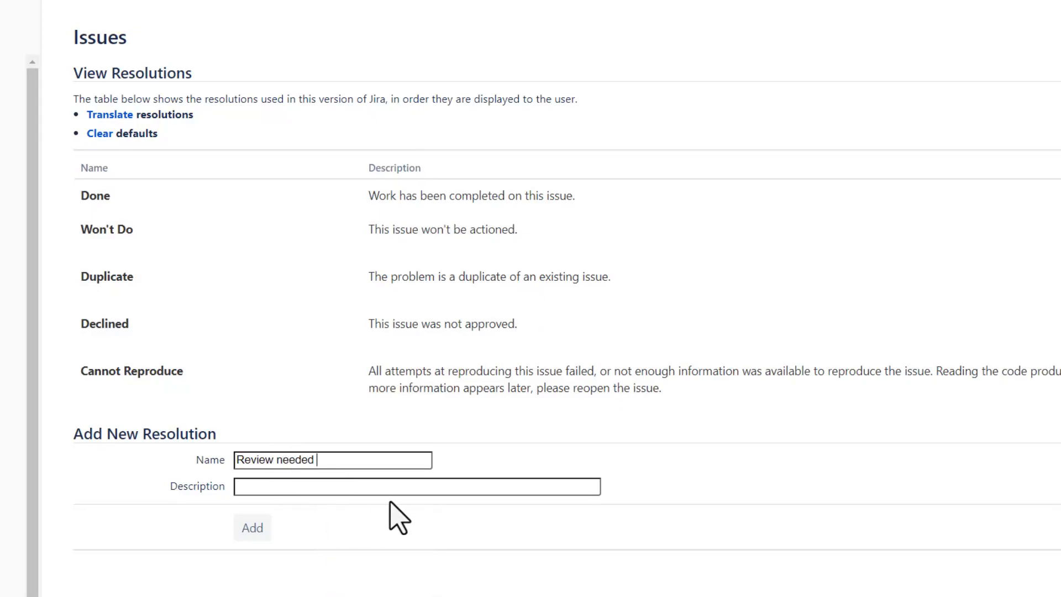
click(258, 542)
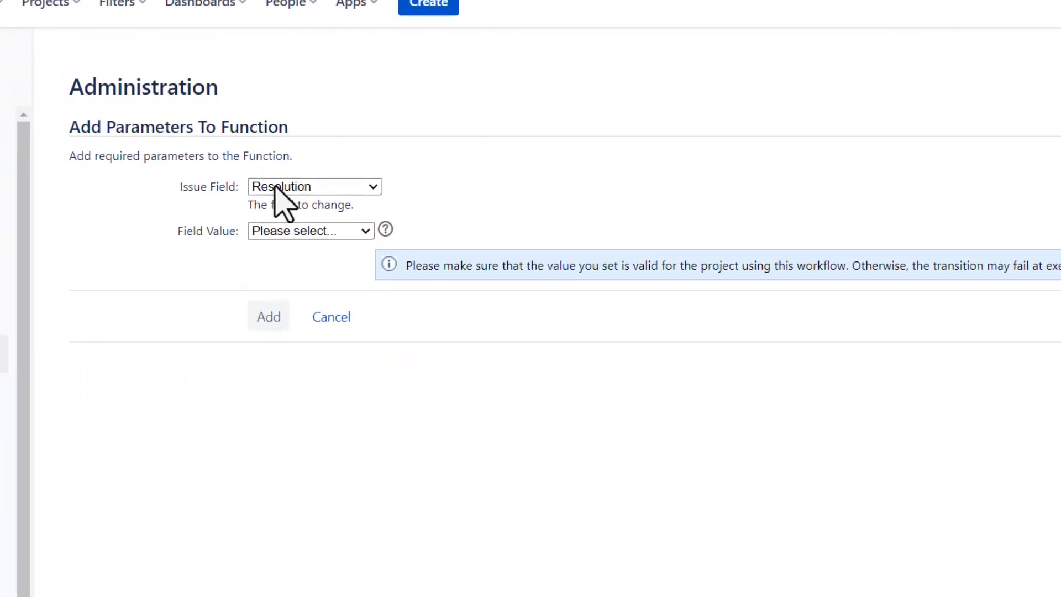
Step: Back in the post function form, add the Done transition's function with issue field Resolution and field value Done
click(274, 188)
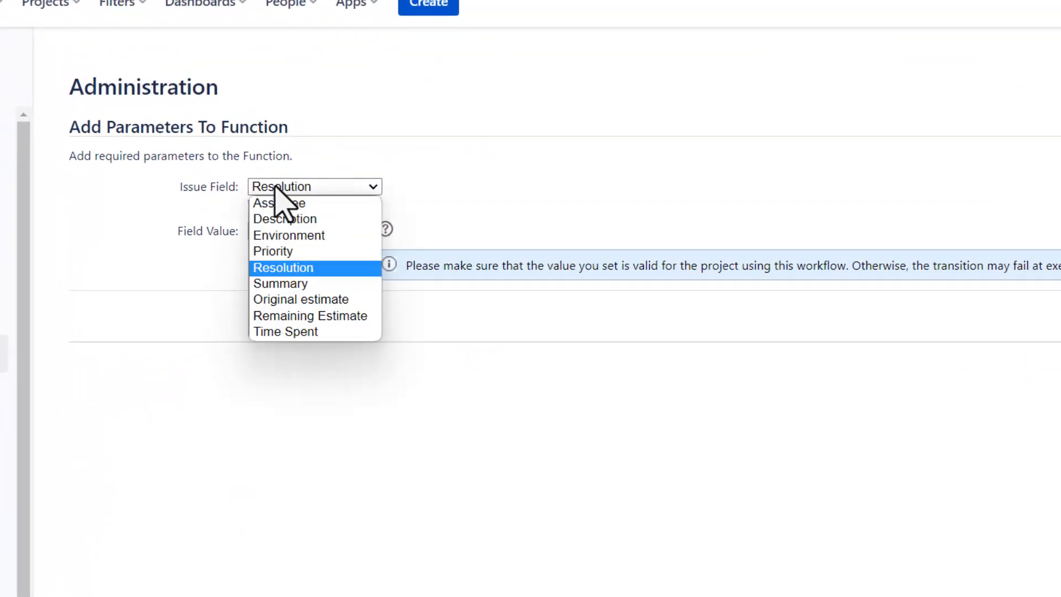
click(273, 267)
click(272, 232)
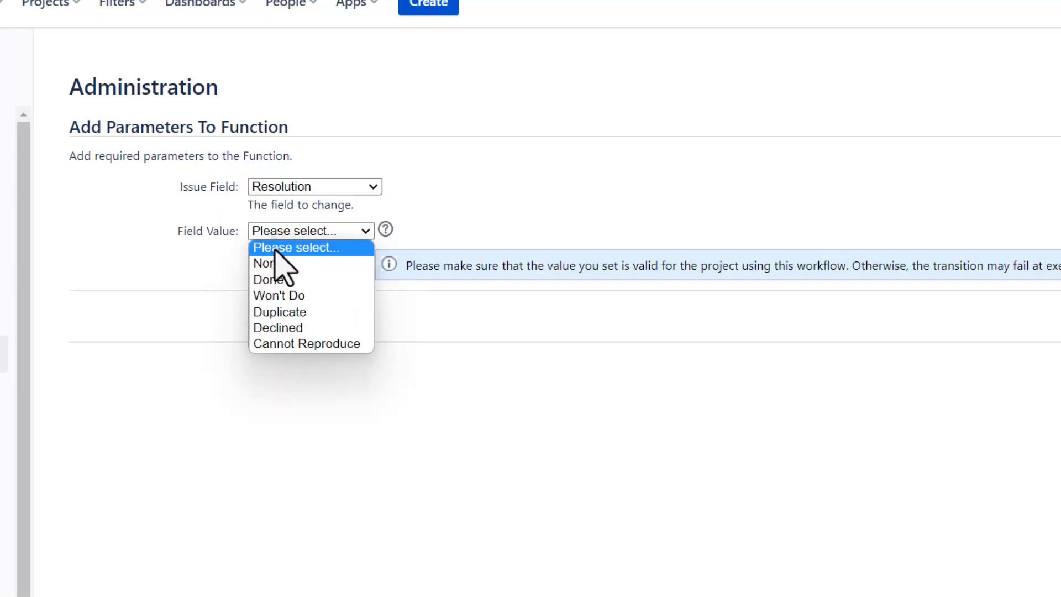
click(280, 286)
click(287, 232)
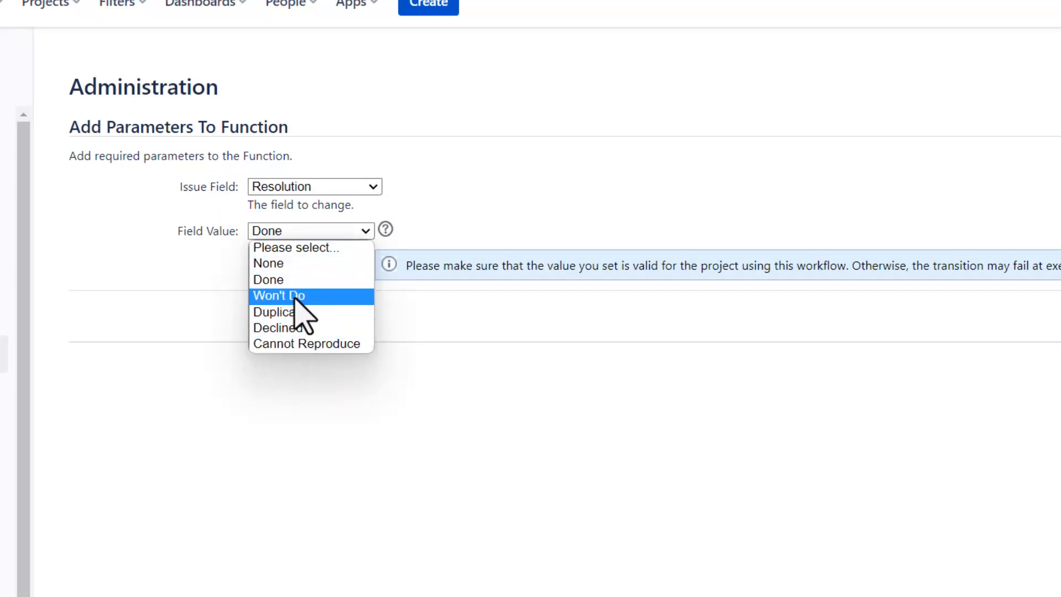
click(303, 428)
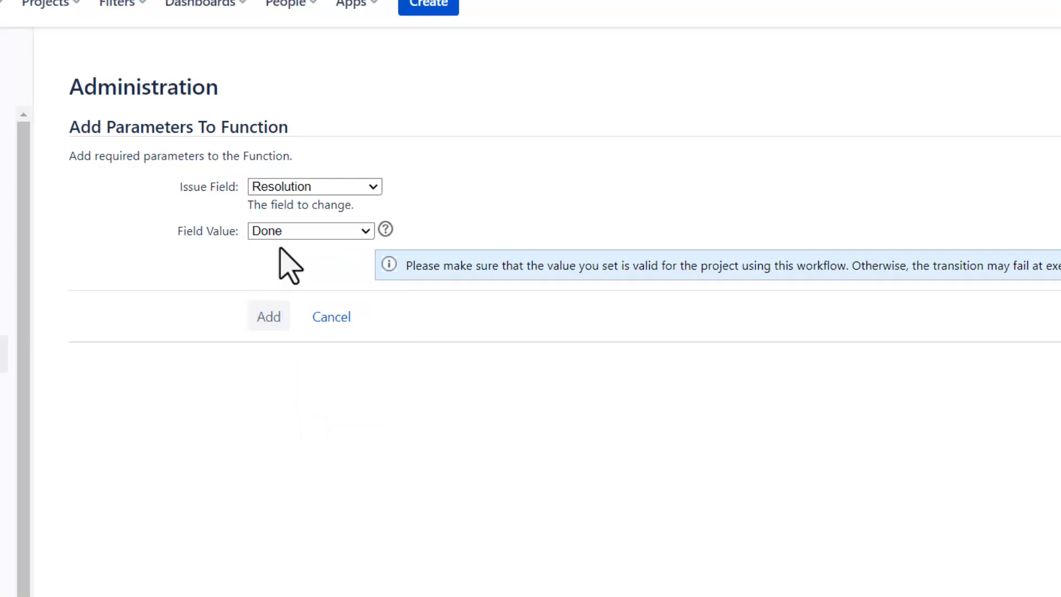
click(267, 319)
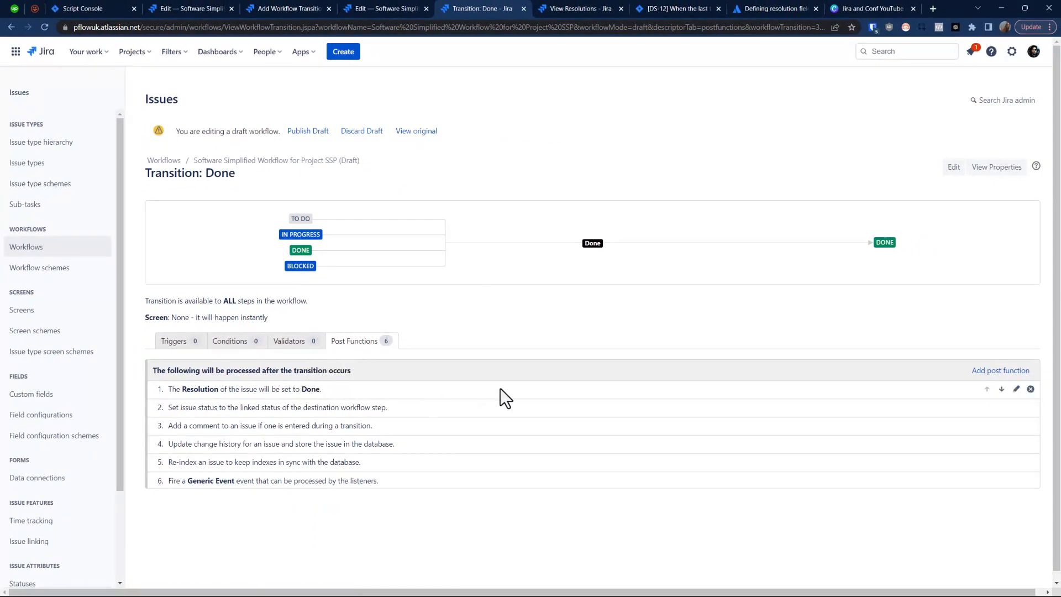
Step: Edit the Done transition's resolution post function and set its field value to Declined
click(1016, 389)
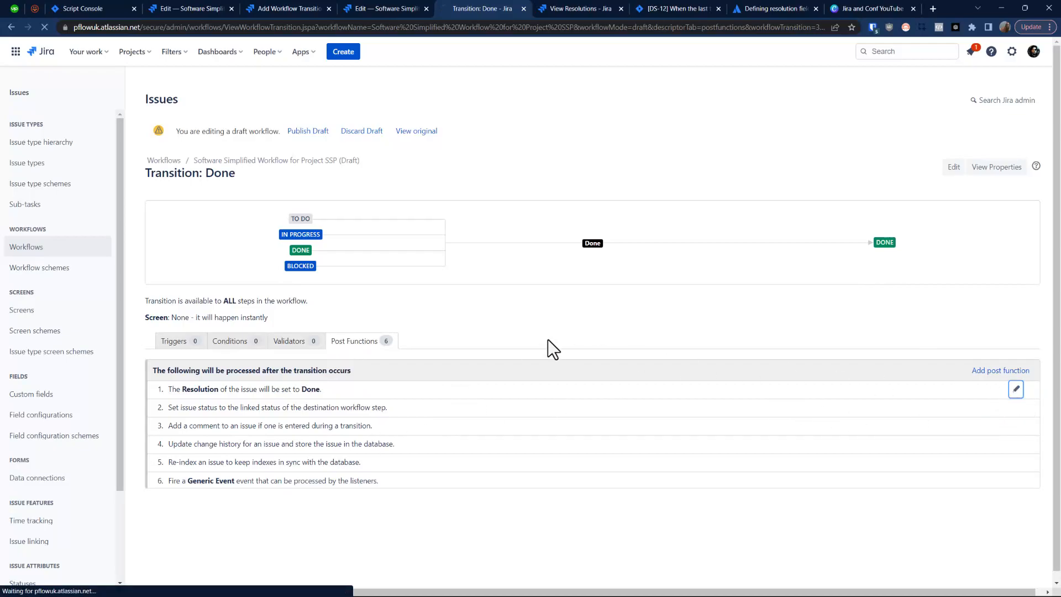
click(305, 191)
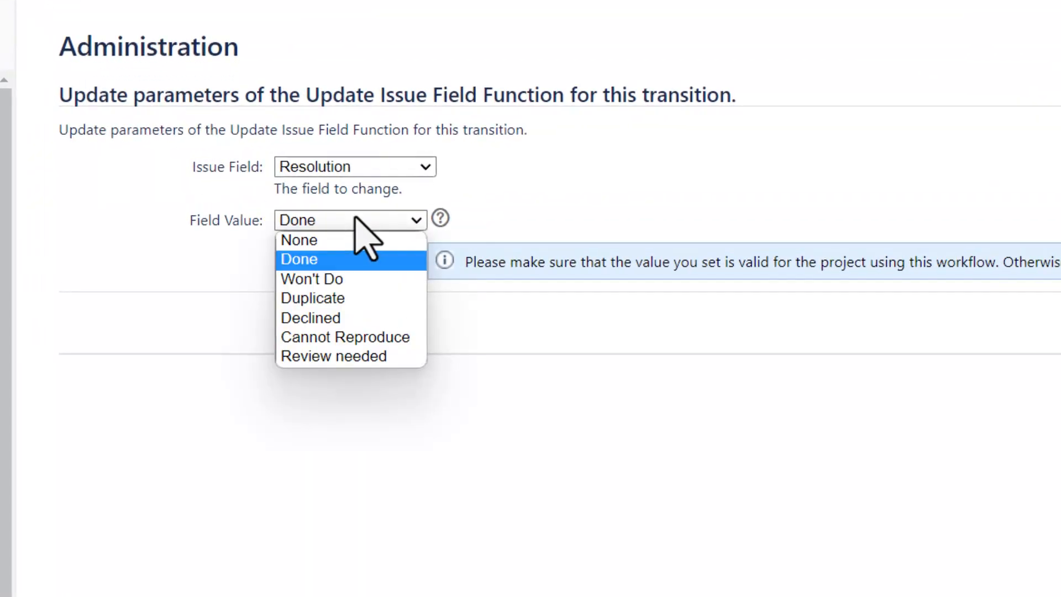
click(321, 318)
click(310, 326)
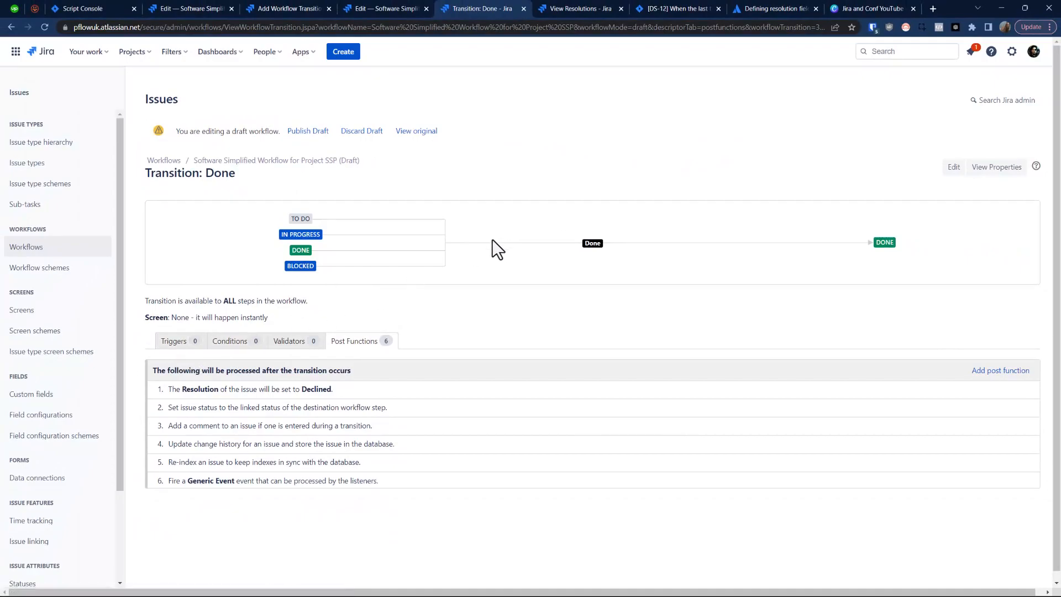
Step: Open the To Do transition's post functions from the workflow diagram and delete the one that clears the resolution
click(383, 5)
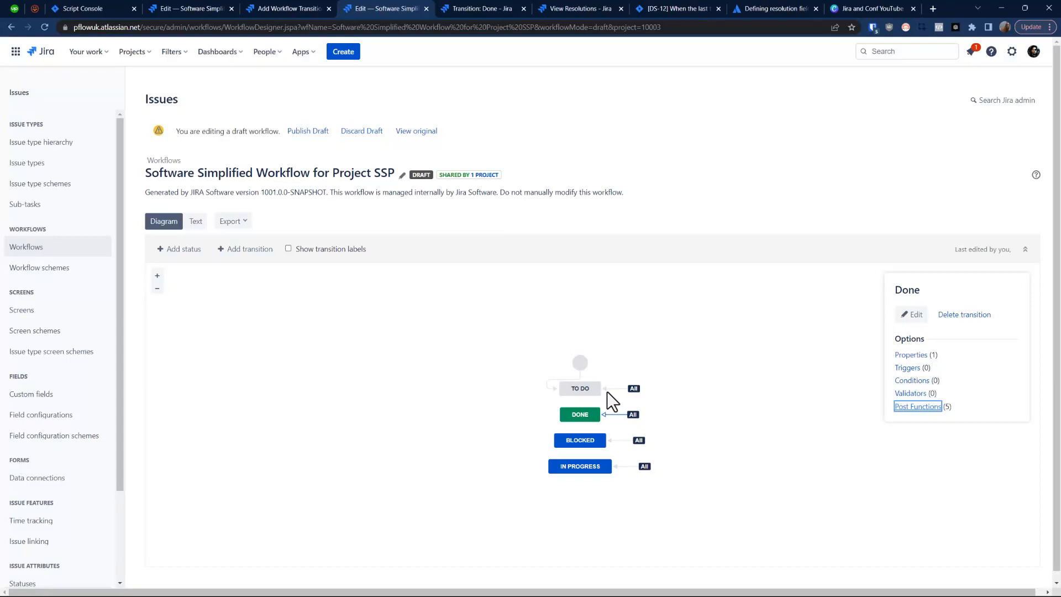
click(596, 412)
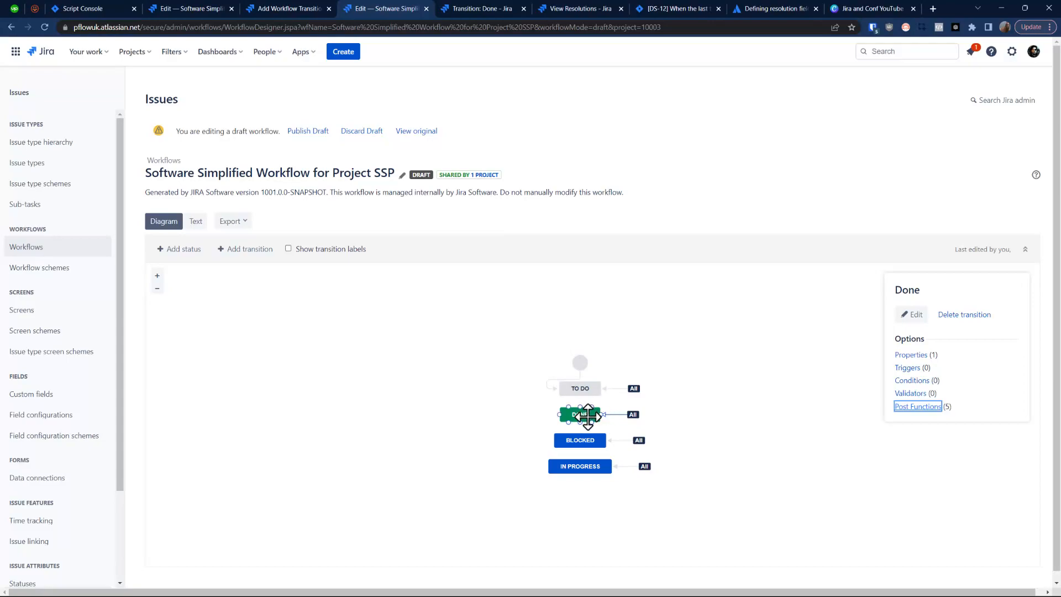
click(613, 389)
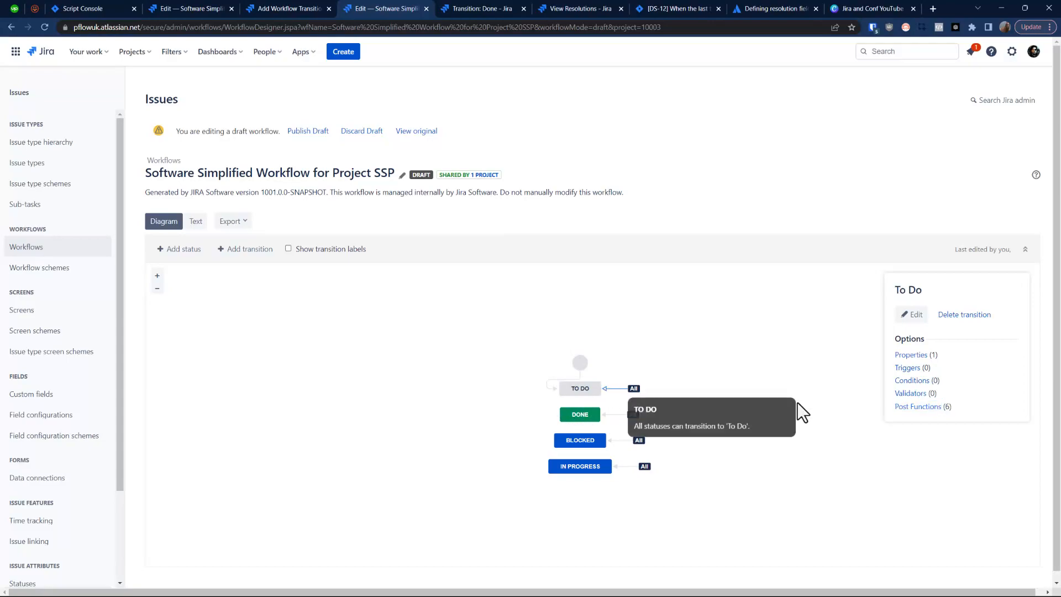
click(917, 406)
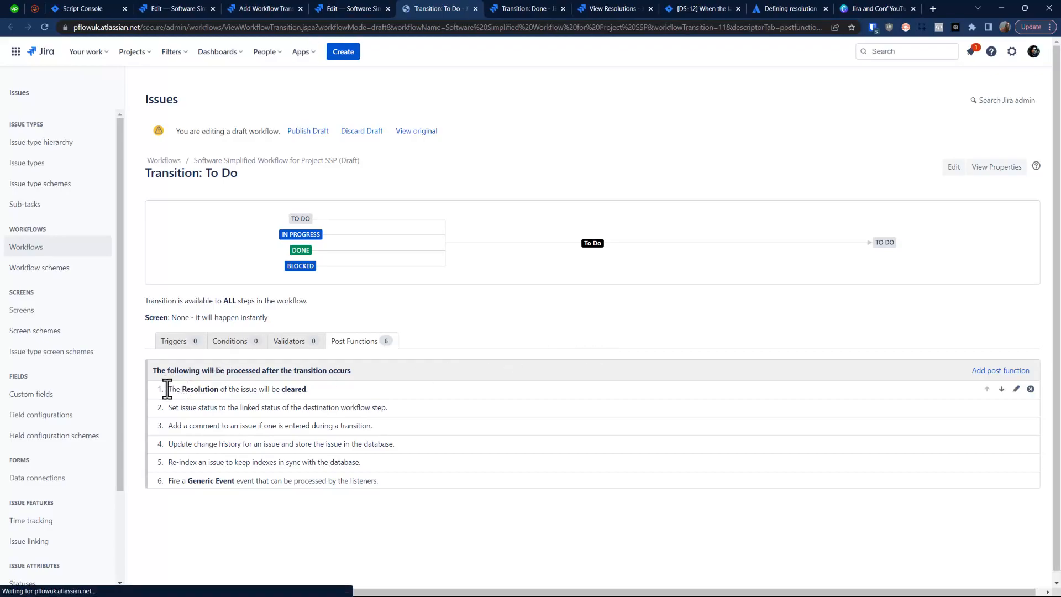
click(1030, 388)
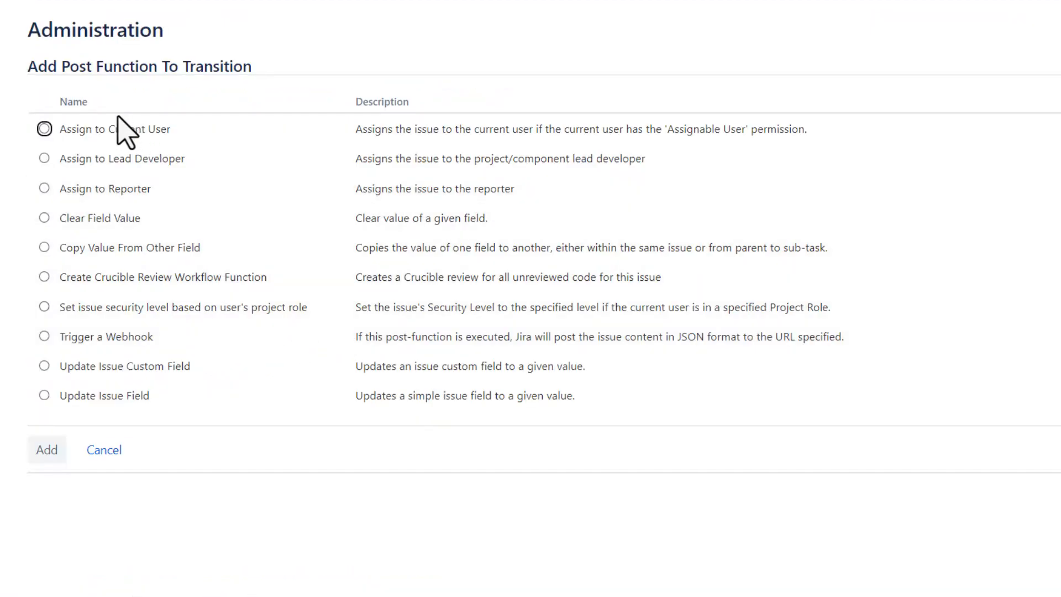
Step: Add an Update Issue Field post function to the To Do transition with issue field Resolution and field value None
click(81, 395)
click(47, 449)
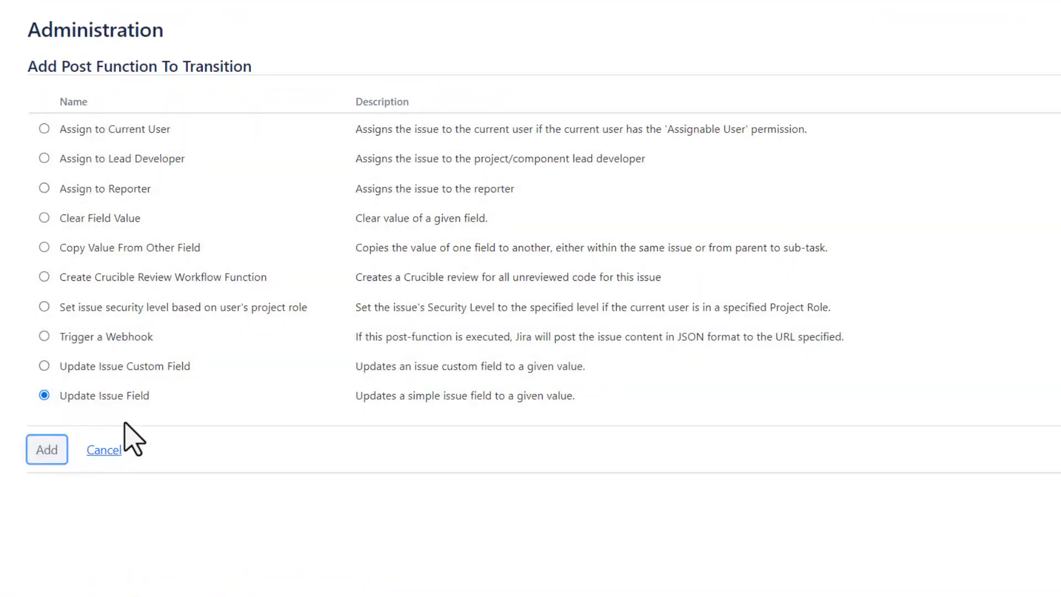
click(200, 122)
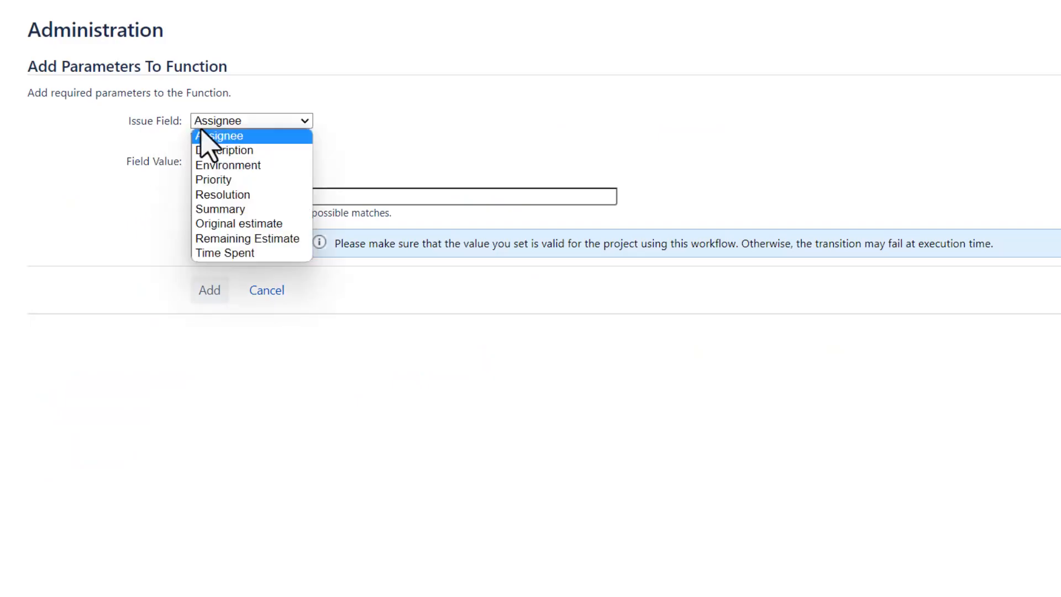
click(229, 194)
click(232, 162)
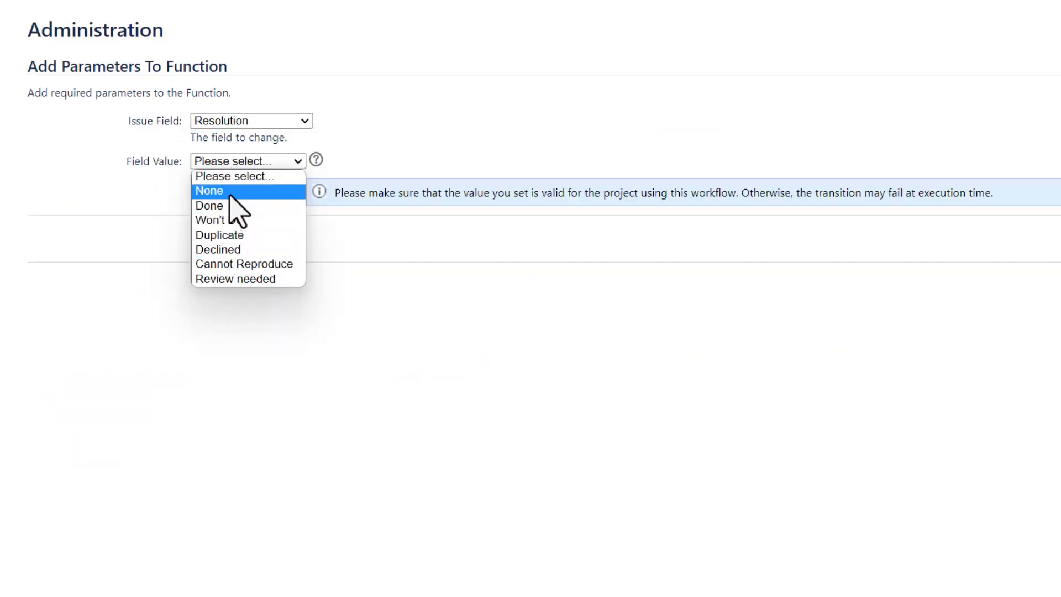
click(226, 191)
click(211, 240)
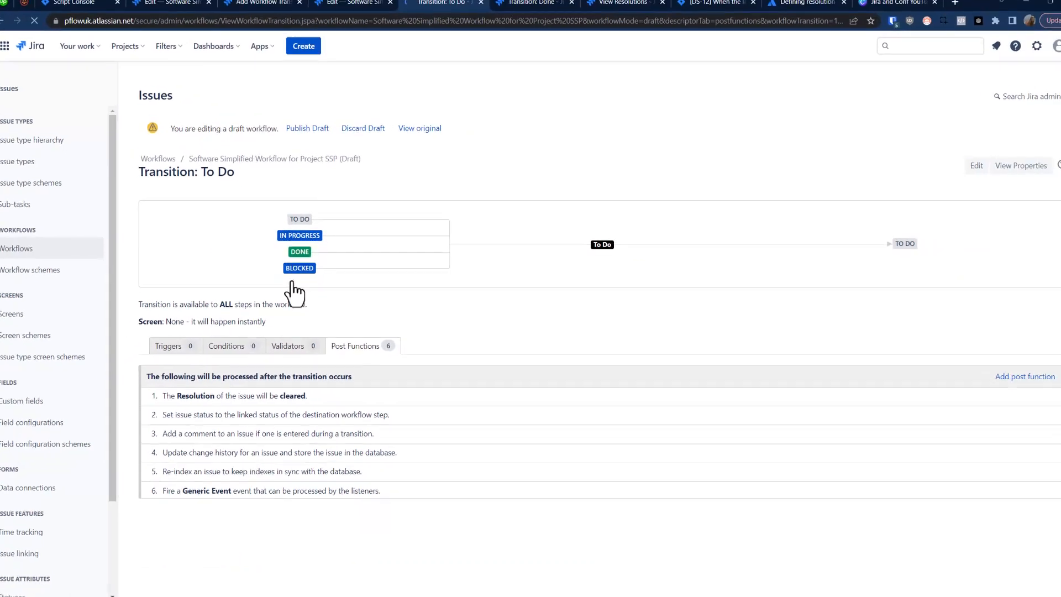
Step: Return to the Project SSP workflow diagram, check the Blocked and In Progress transitions, and publish the draft workflow
click(350, 9)
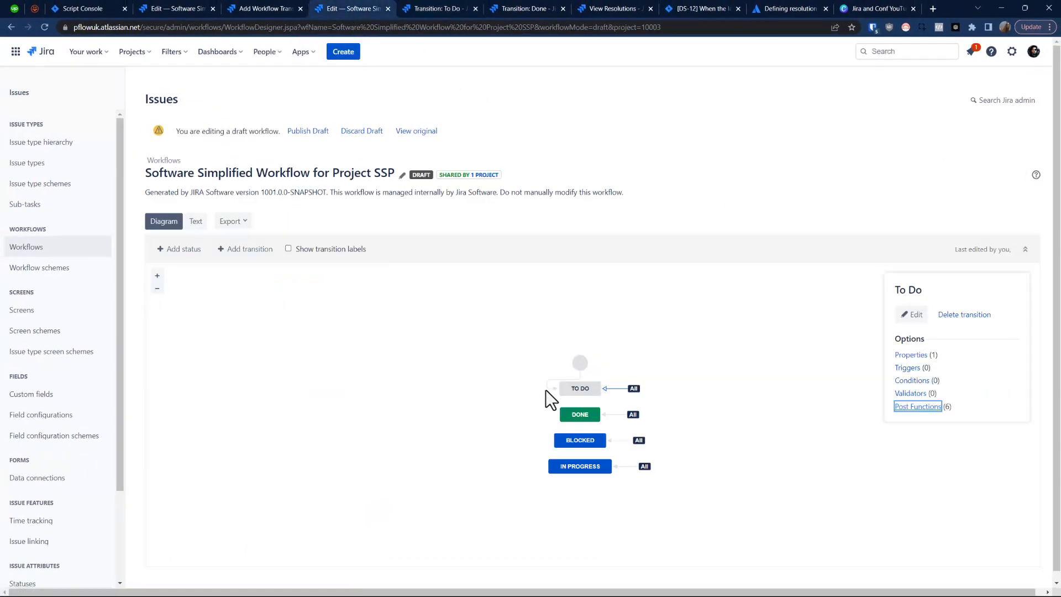
click(627, 440)
click(632, 471)
click(618, 446)
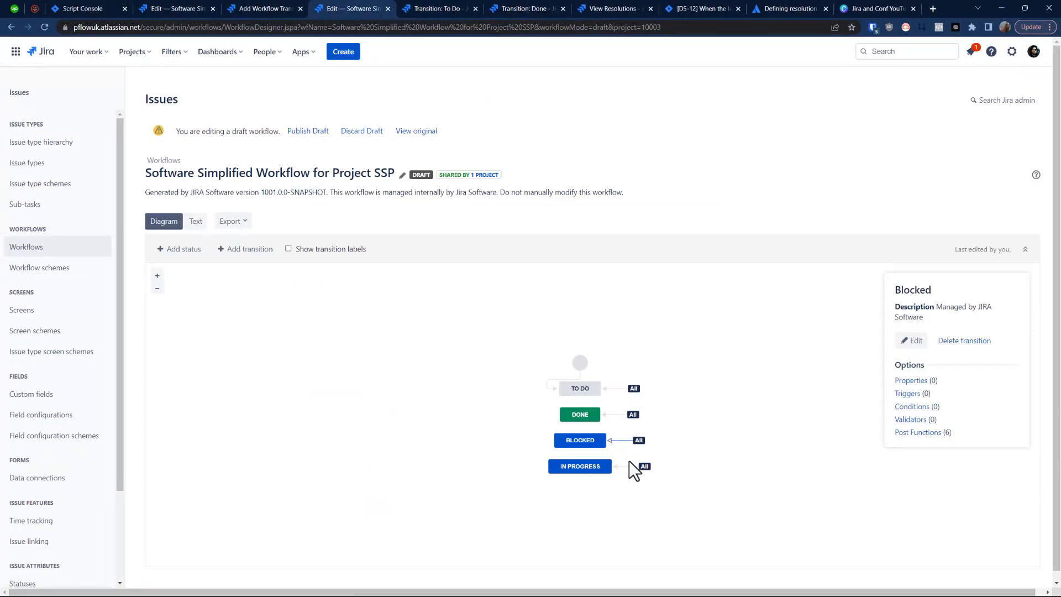
click(307, 133)
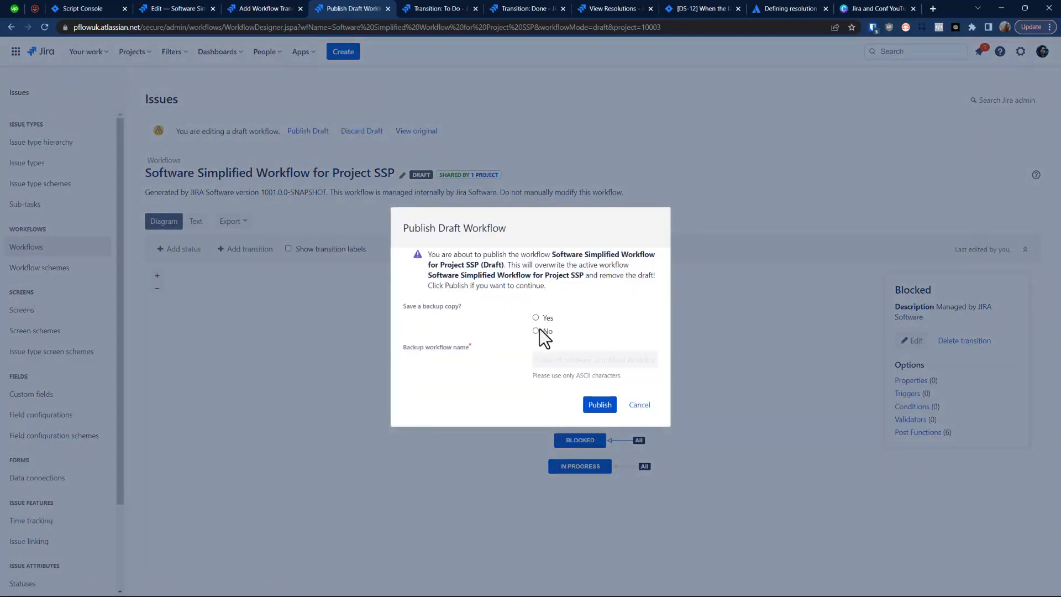
click(601, 406)
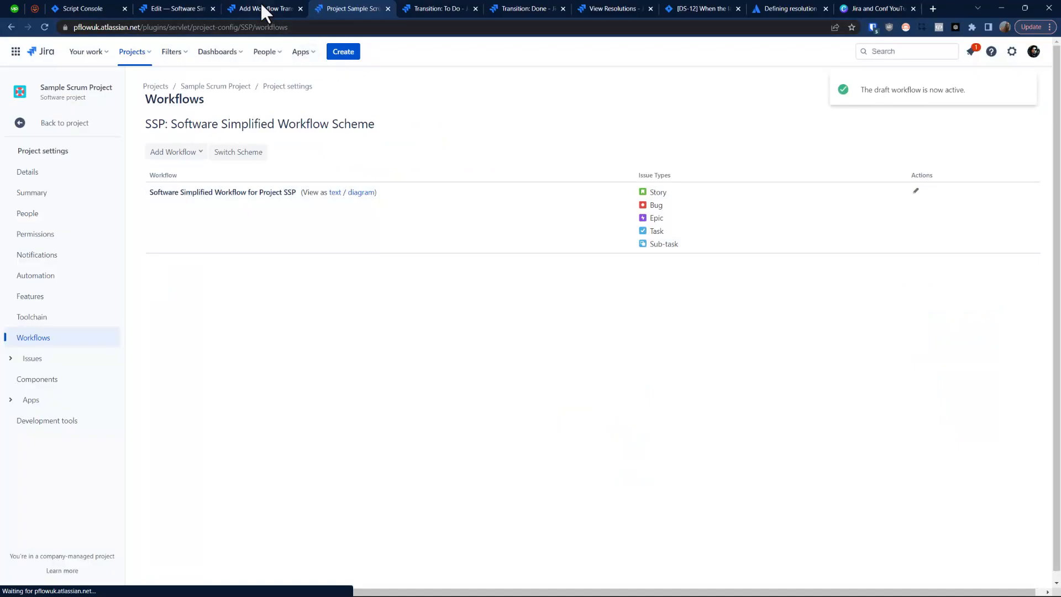
Step: Open the Sample Scrum Project's active sprint board and move issue SSP-1 from To Do to Done
click(264, 9)
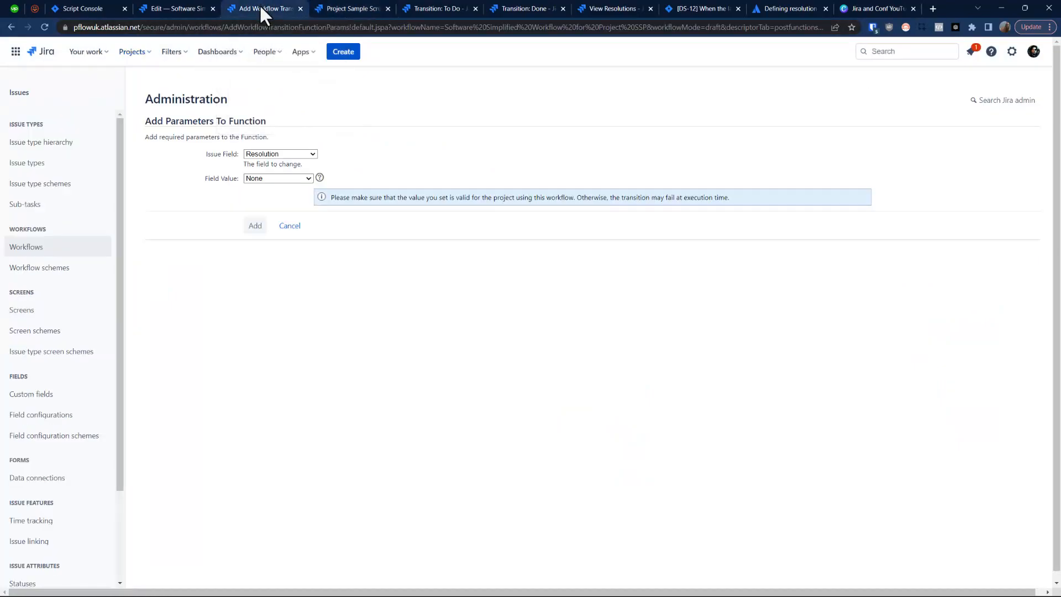
click(322, 6)
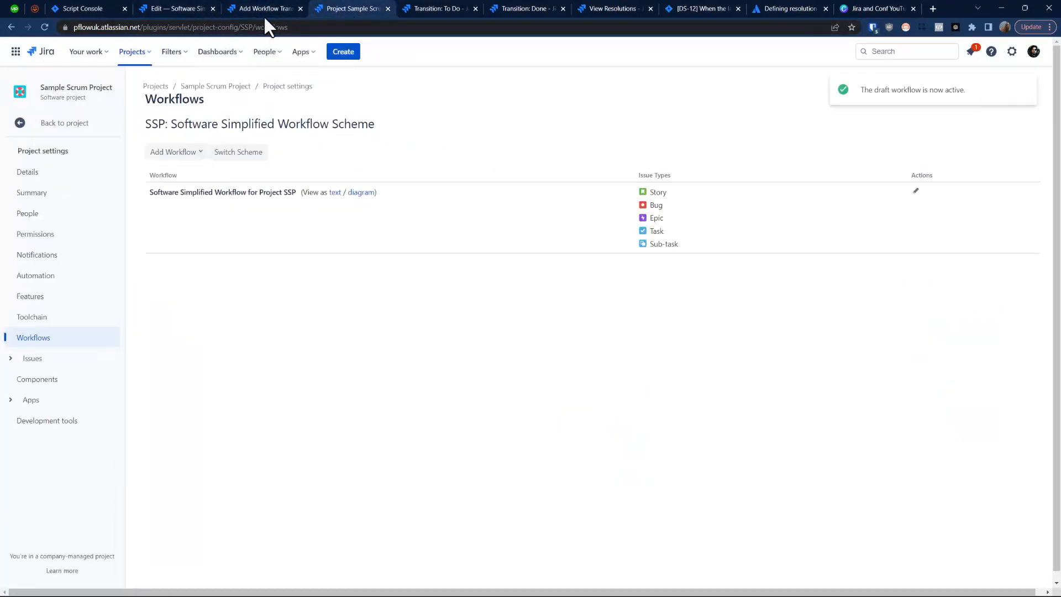
click(144, 51)
click(158, 108)
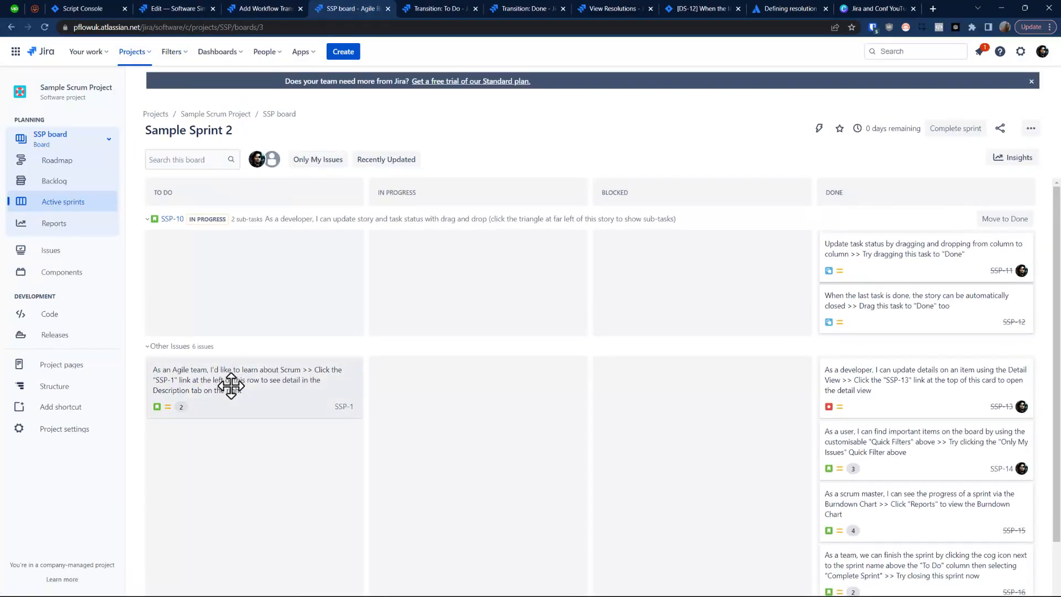
drag(214, 379, 898, 404)
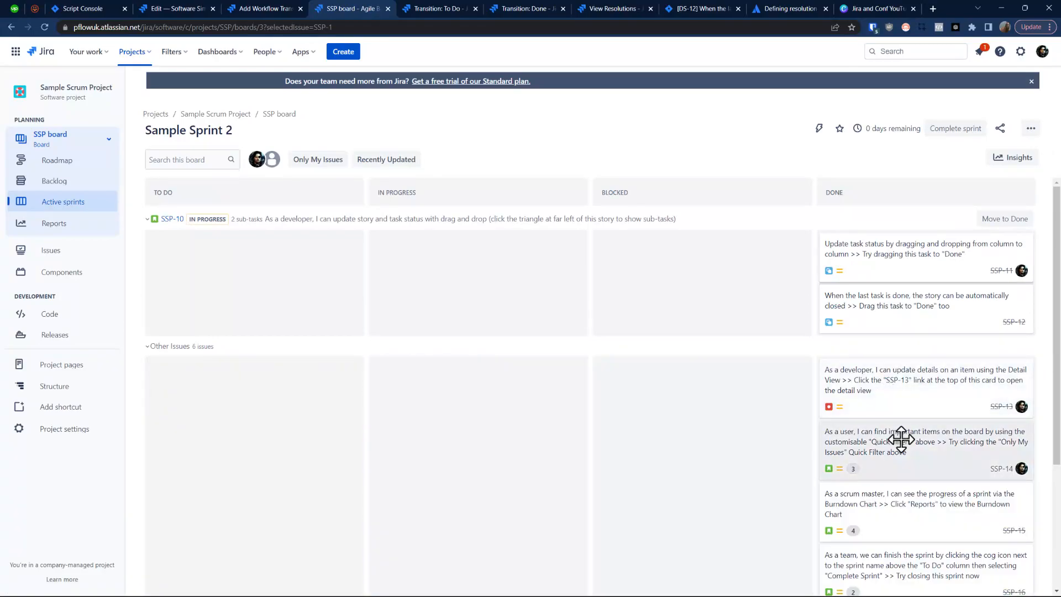
Step: Find SSP-1 in the board's Done column and open its details to check its status and resolved date
scroll(904, 486, down, 2)
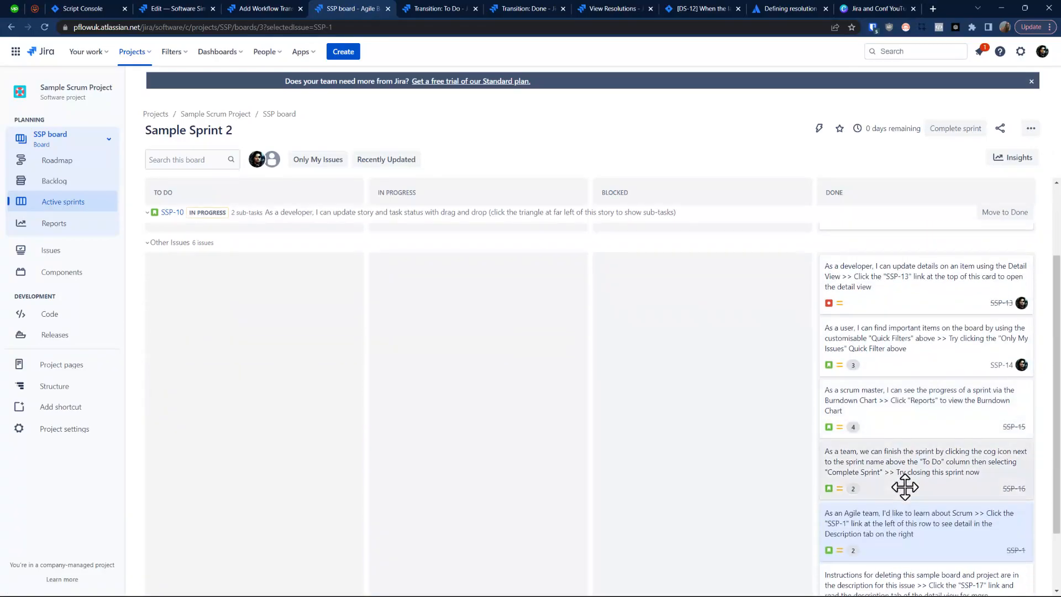
scroll(904, 487, down, 3)
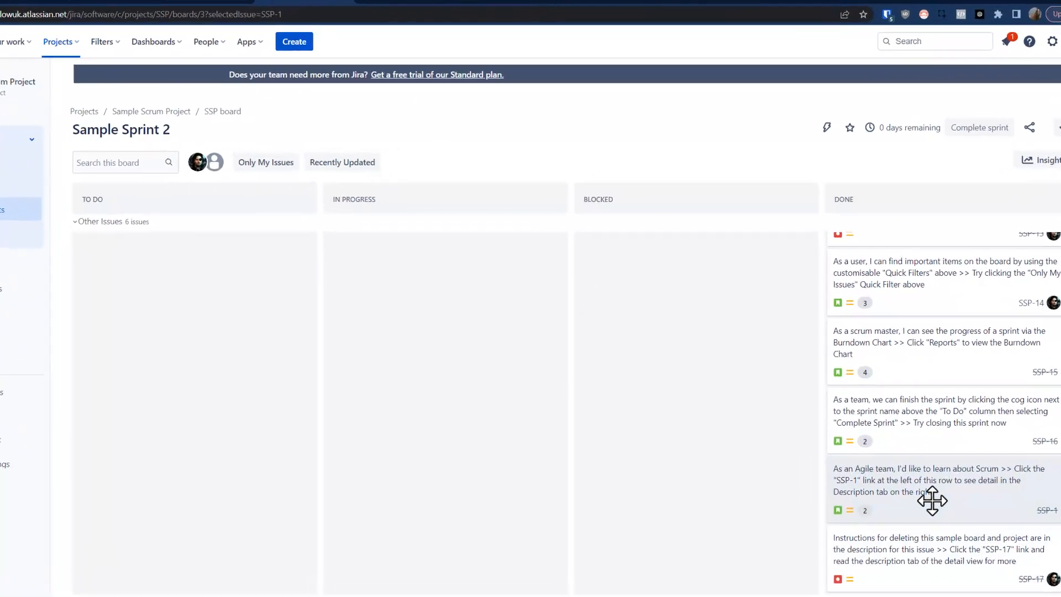
click(932, 500)
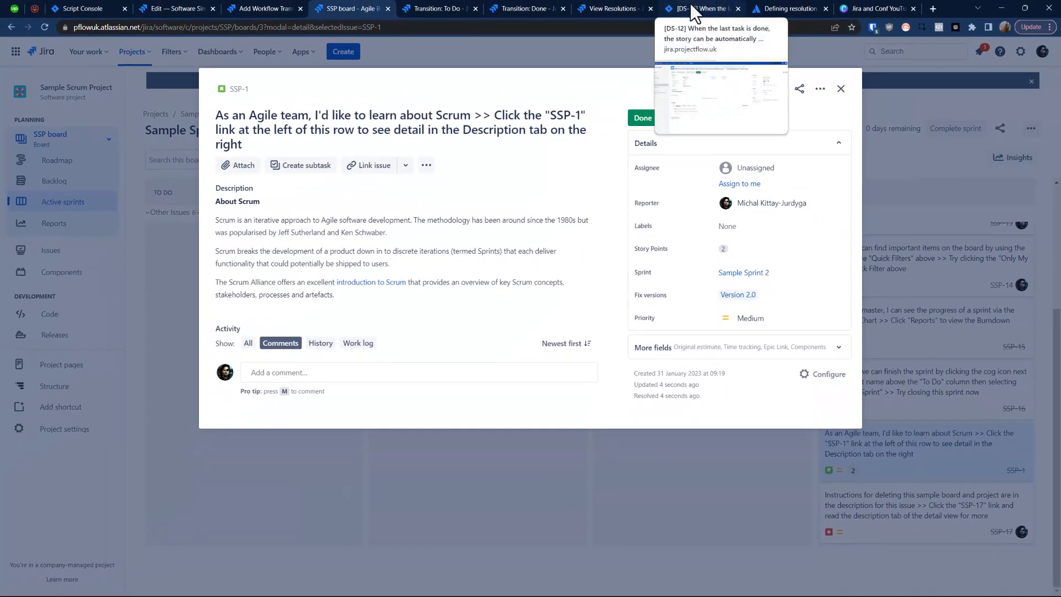
Step: Switch to the Demo Scrum project, delete the empty New Column in the DS board's column configuration, and return to the board
click(691, 8)
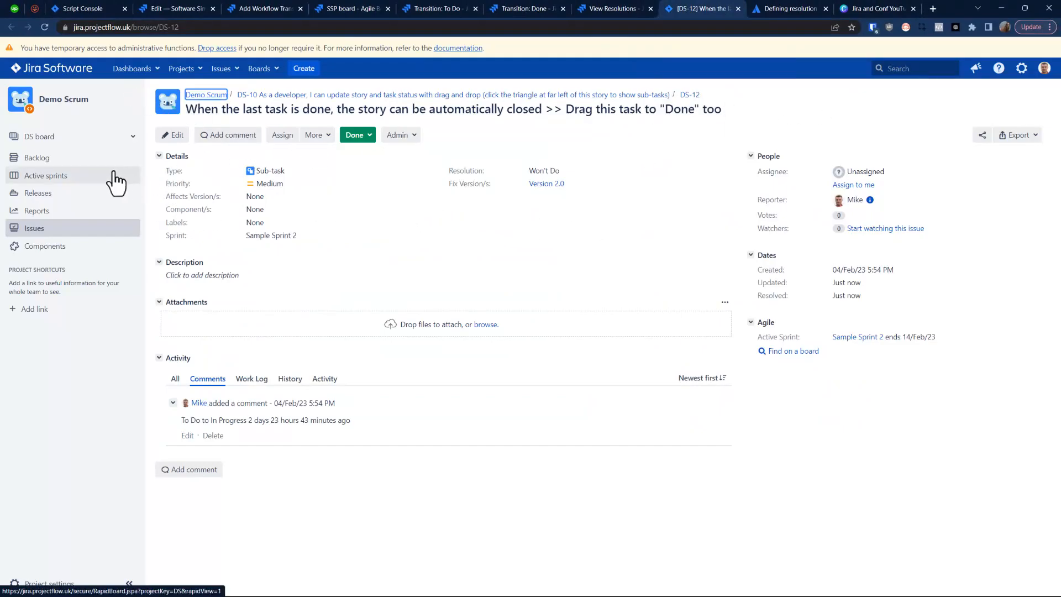
click(92, 178)
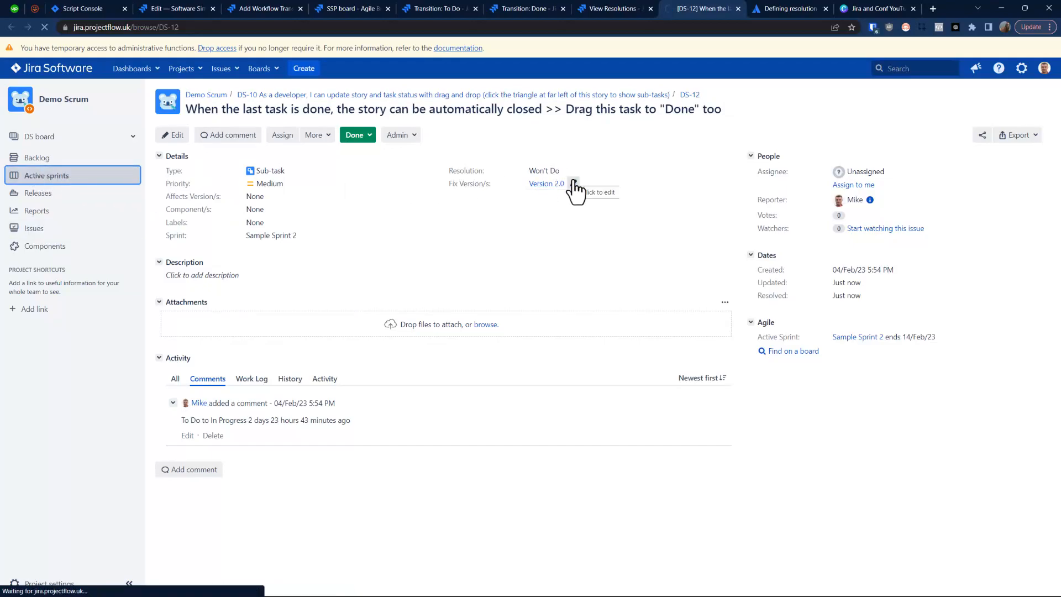
click(1009, 82)
click(994, 95)
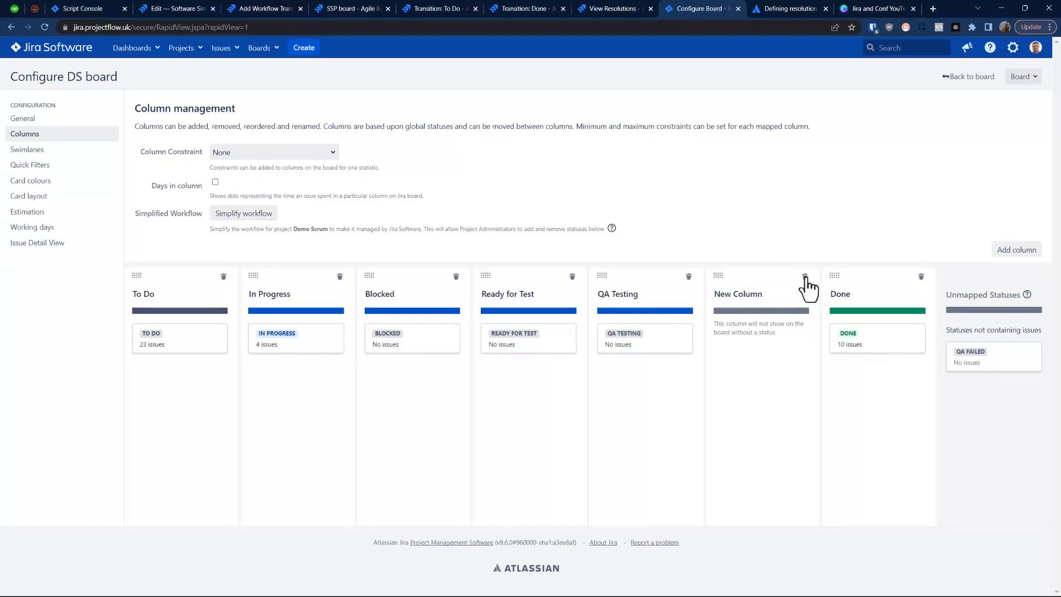
click(805, 276)
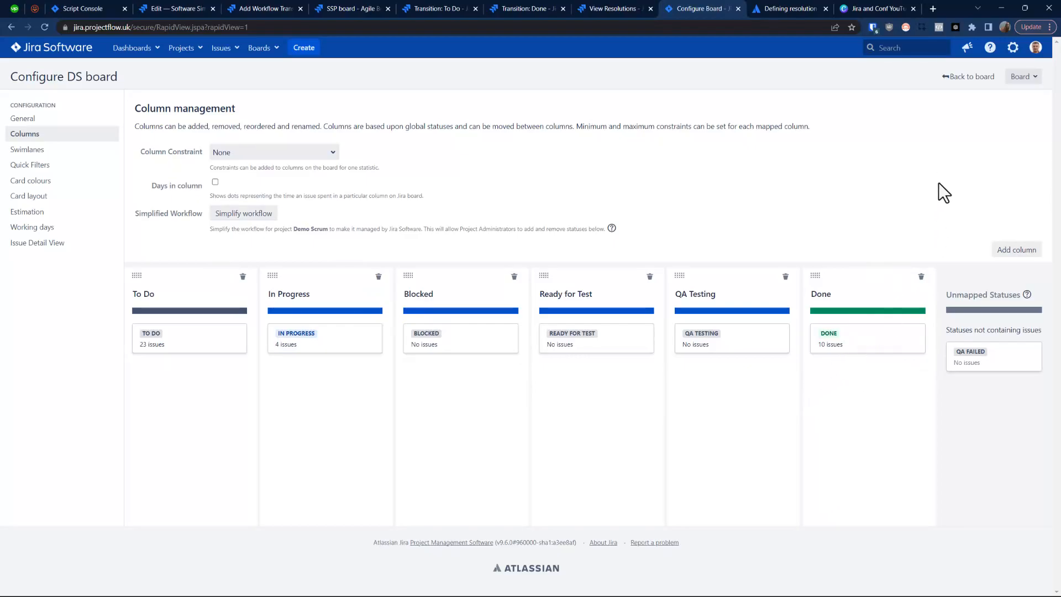
click(956, 77)
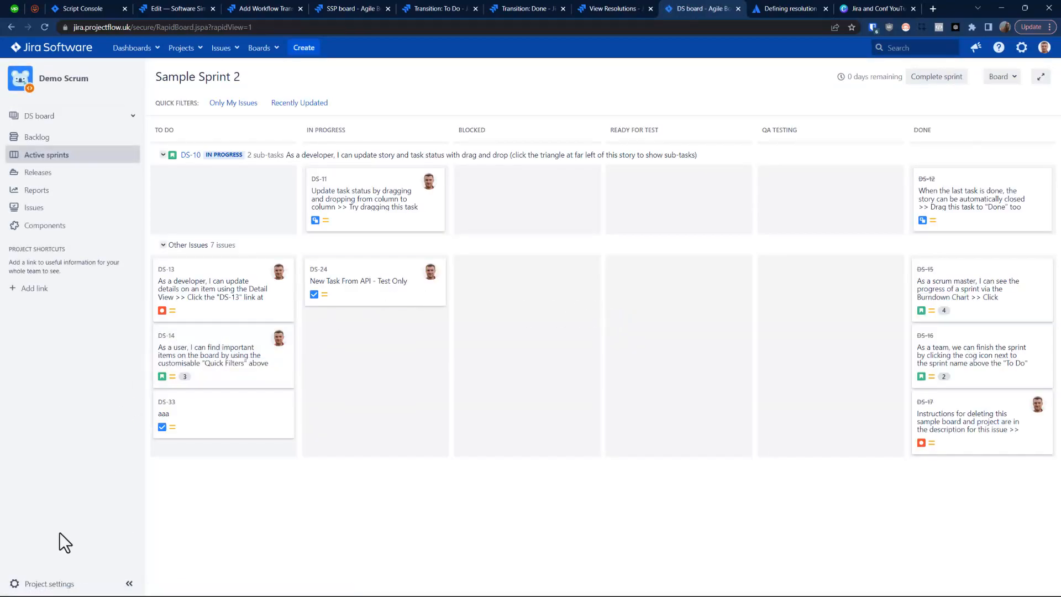
Step: Open the Demo Scrum project's workflow for editing from the project settings and confirm administrator access with the account password
click(44, 586)
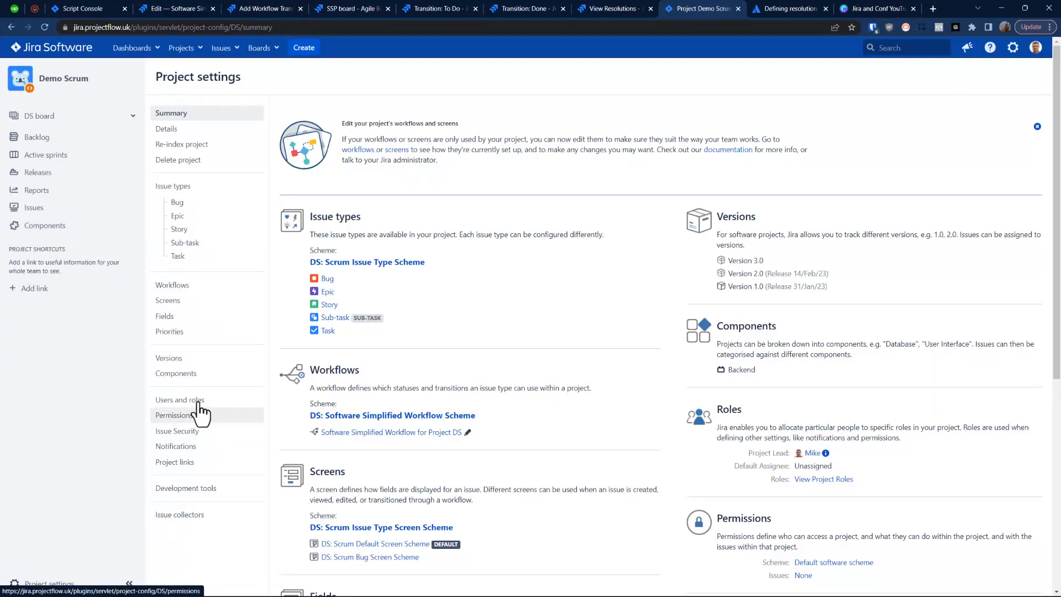
click(173, 284)
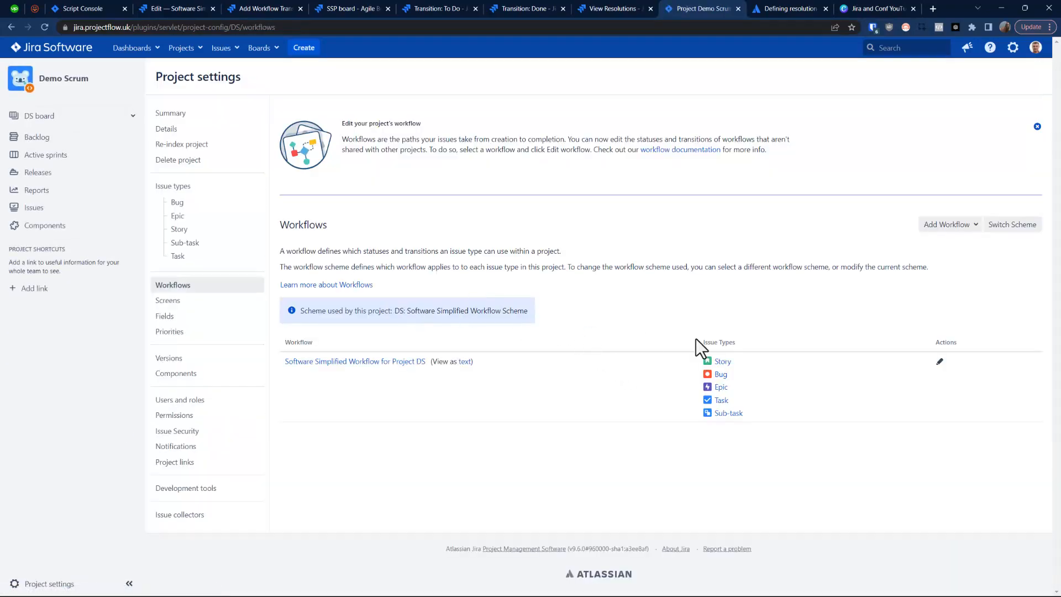
click(938, 364)
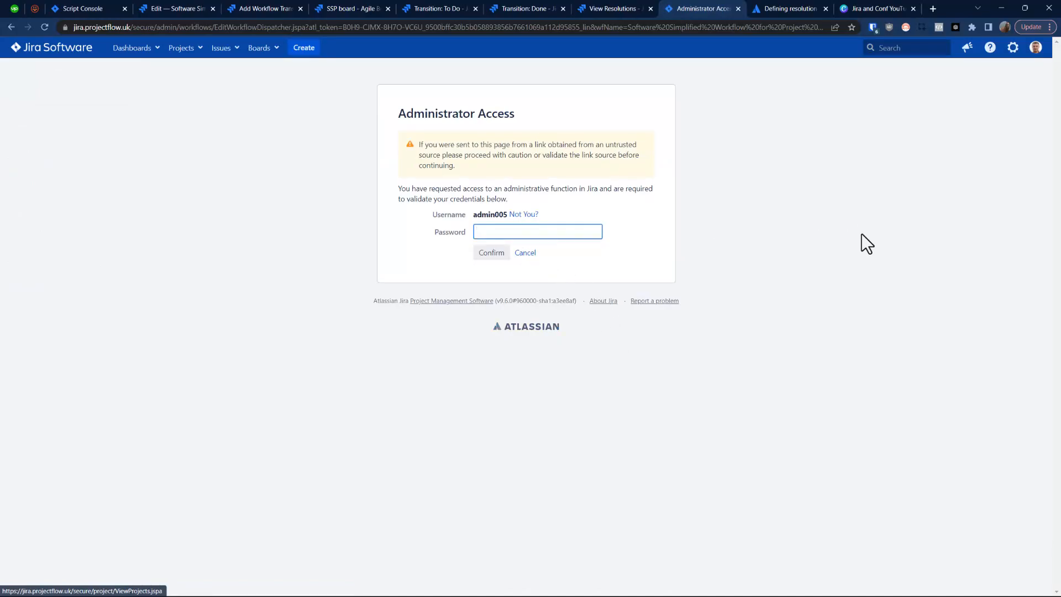
click(872, 27)
click(746, 95)
click(486, 252)
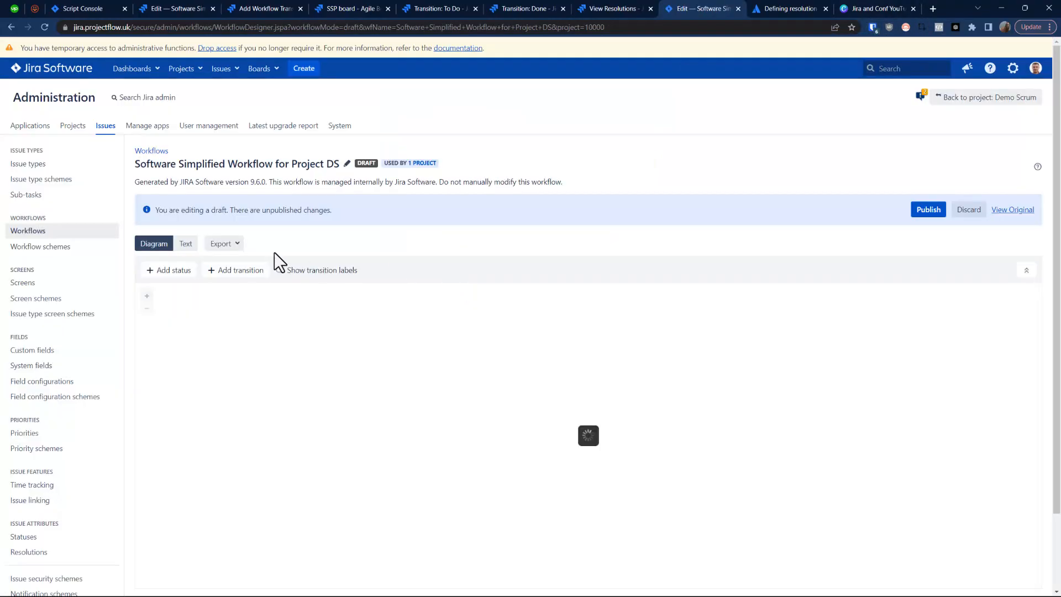
Step: Open the post functions of the Resolved transition from QA Testing to Done and delete the one that sets the resolution
drag(844, 451, 824, 374)
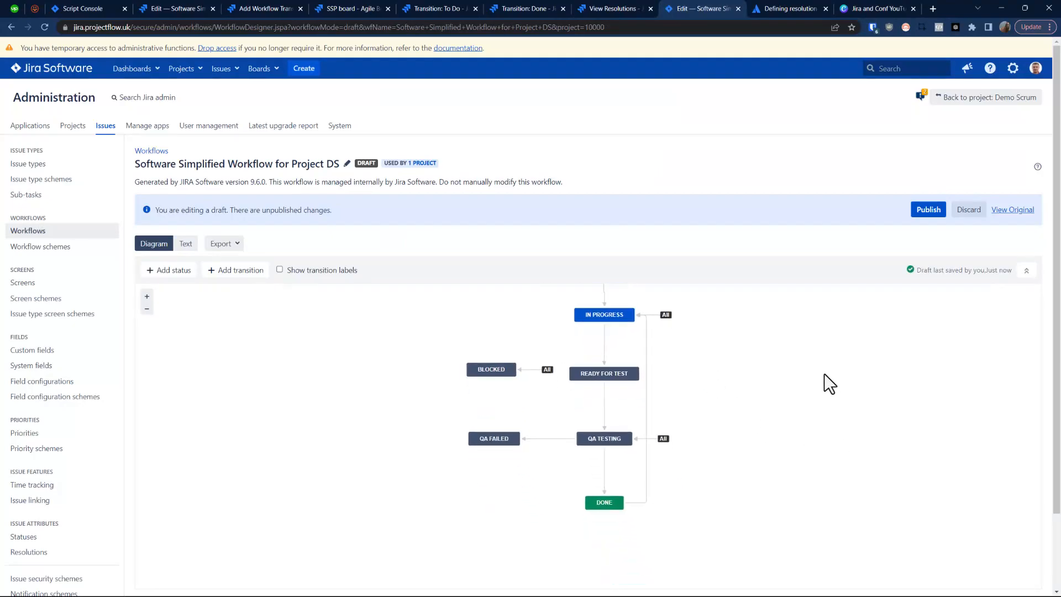
click(602, 469)
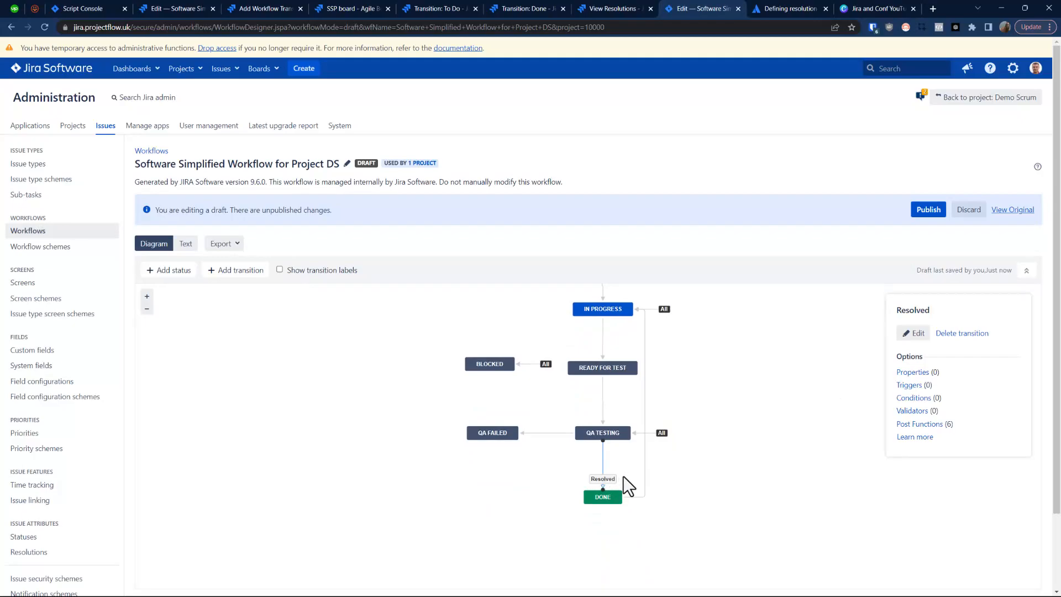
click(919, 425)
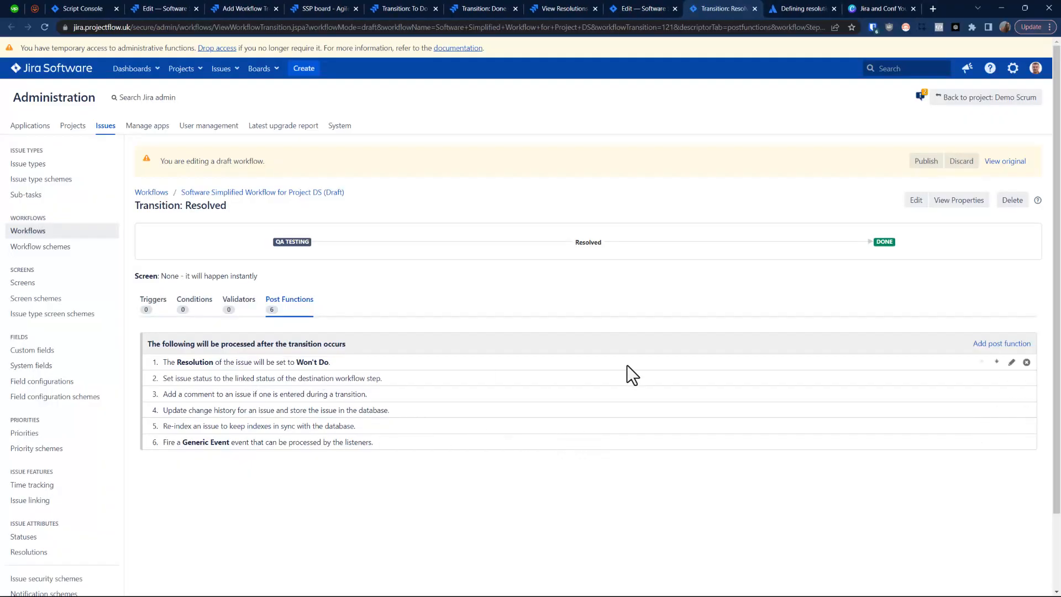
click(1026, 362)
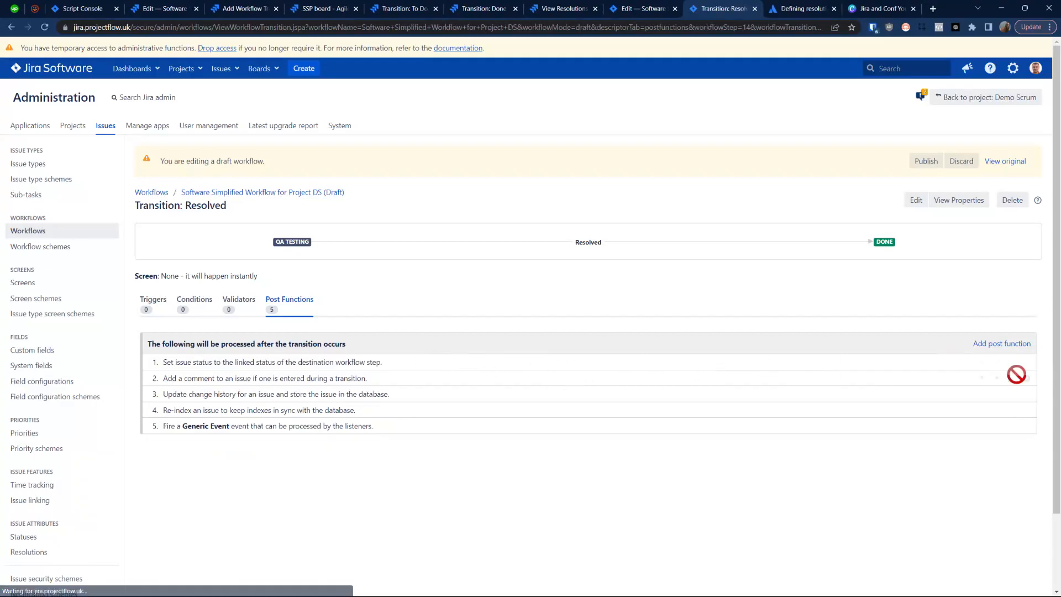
Step: Add an Update Issue Field post function to the Resolved transition with issue field Resolution and field value Done
click(1002, 344)
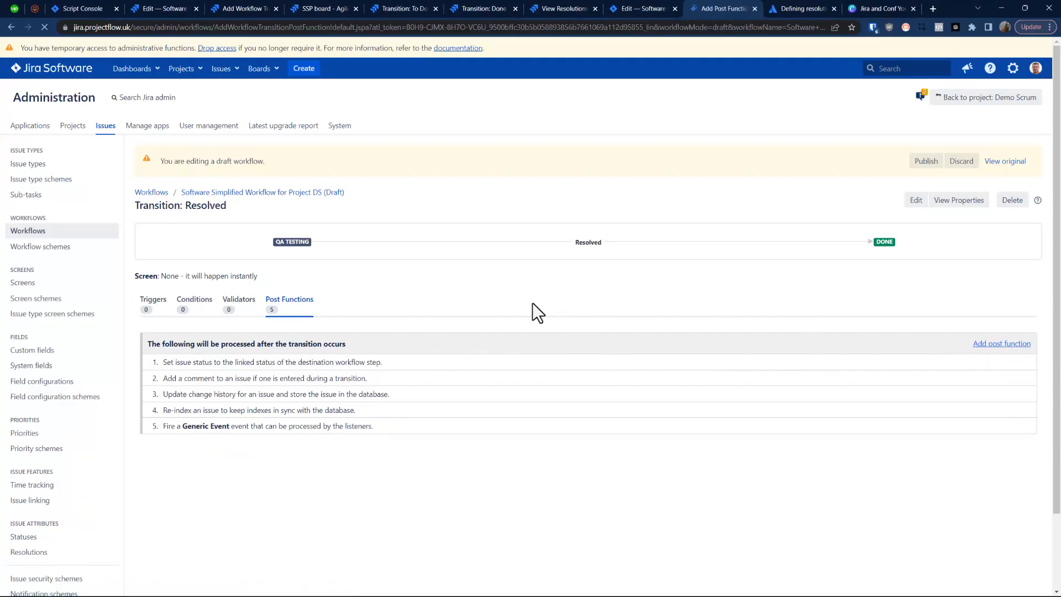
scroll(182, 326, down, 3)
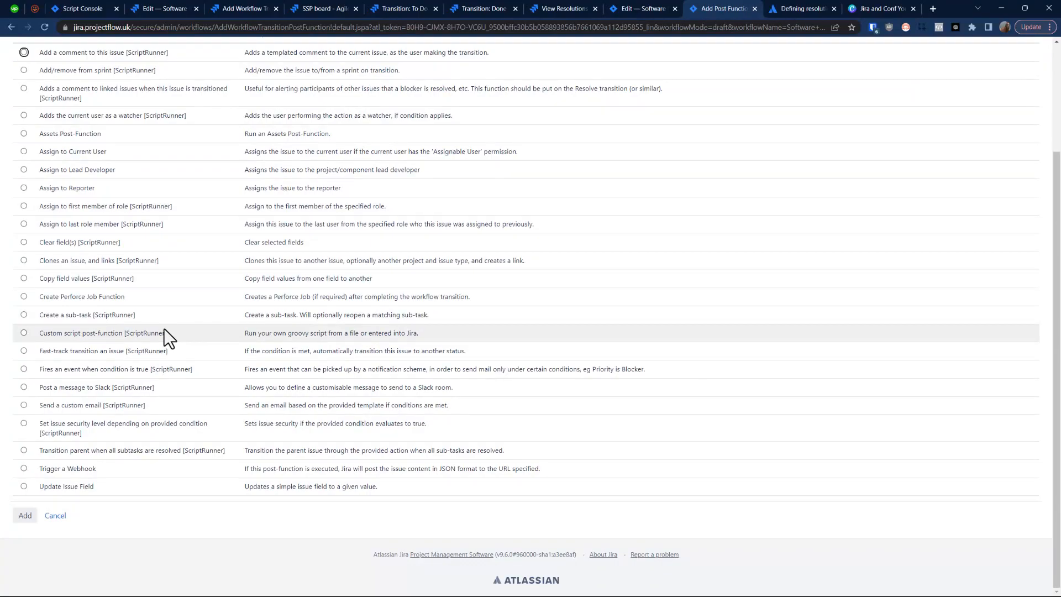
click(56, 487)
click(22, 516)
click(146, 182)
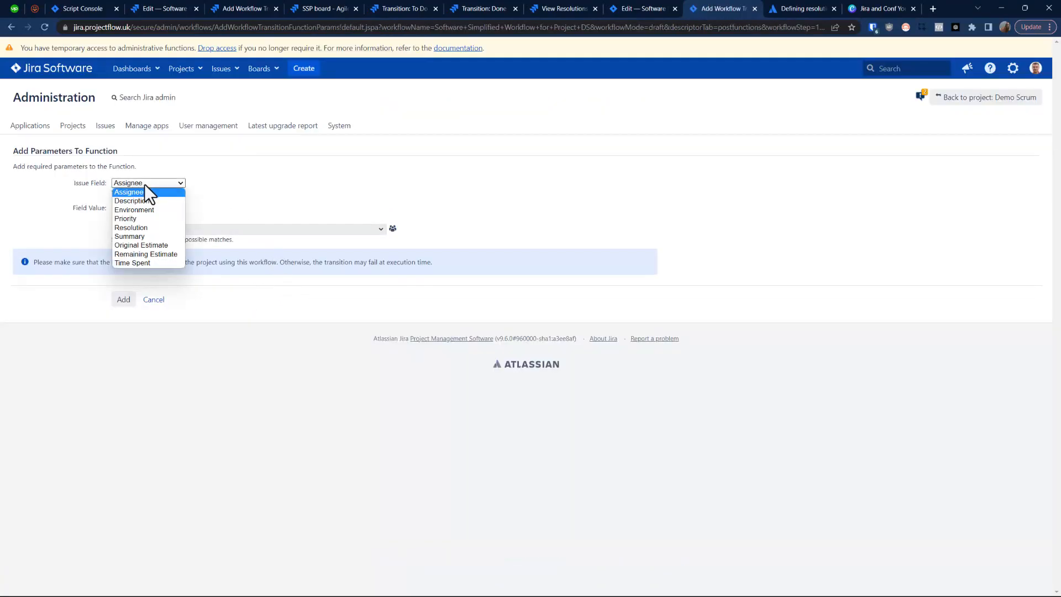
click(136, 227)
click(126, 207)
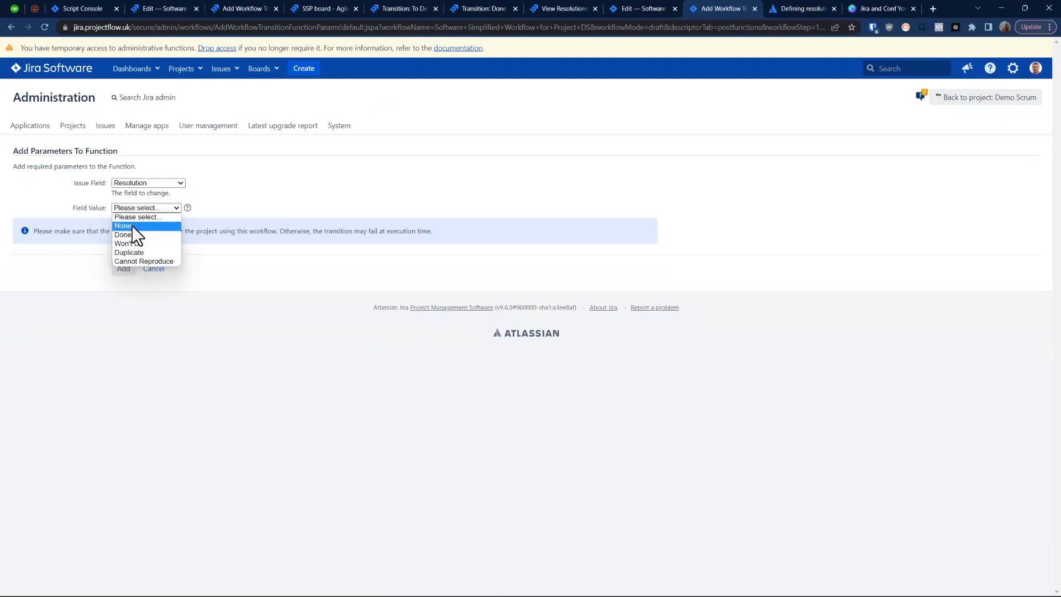
click(131, 225)
click(124, 269)
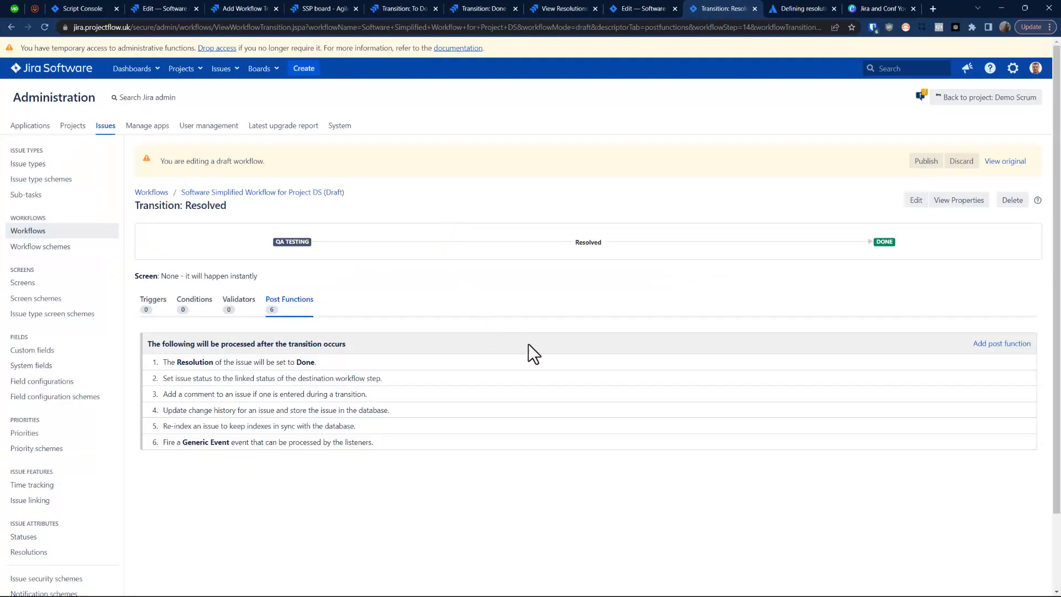
Step: Check the Re-Open transition in the Project DS workflow diagram and publish the draft without saving a backup copy
click(643, 6)
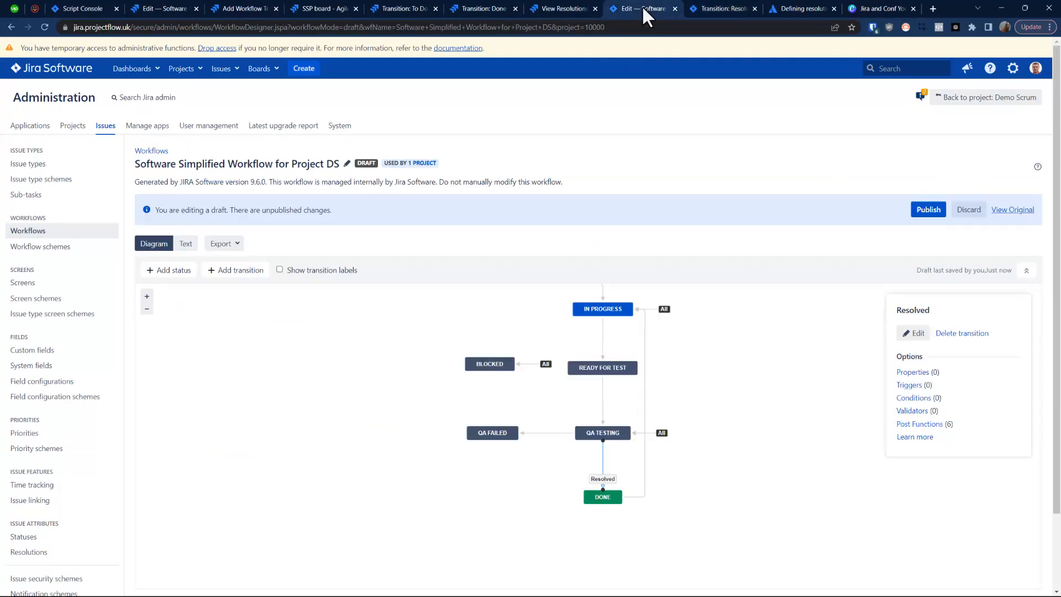
click(645, 374)
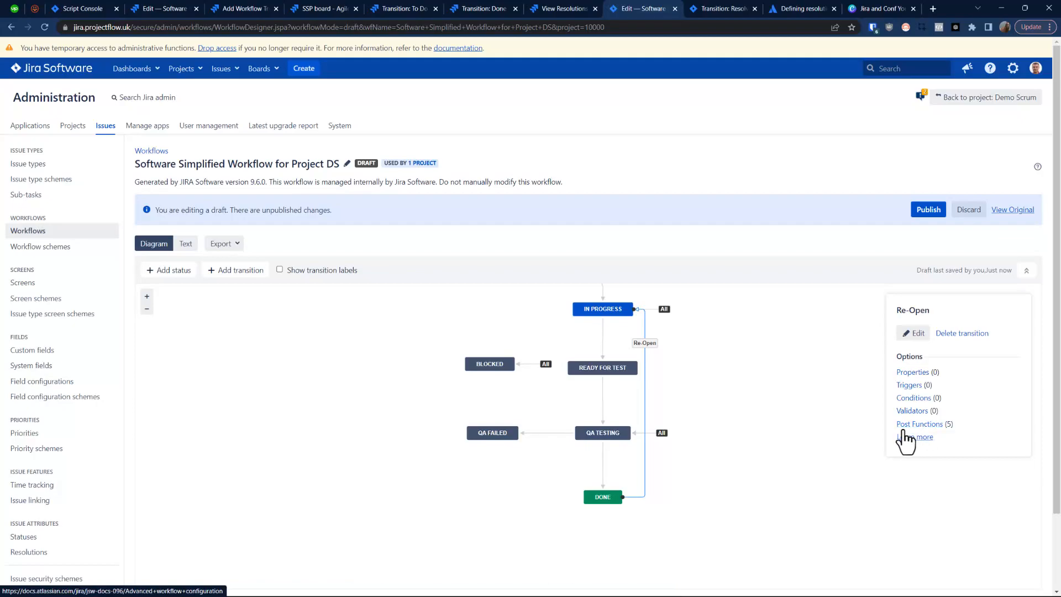
click(924, 213)
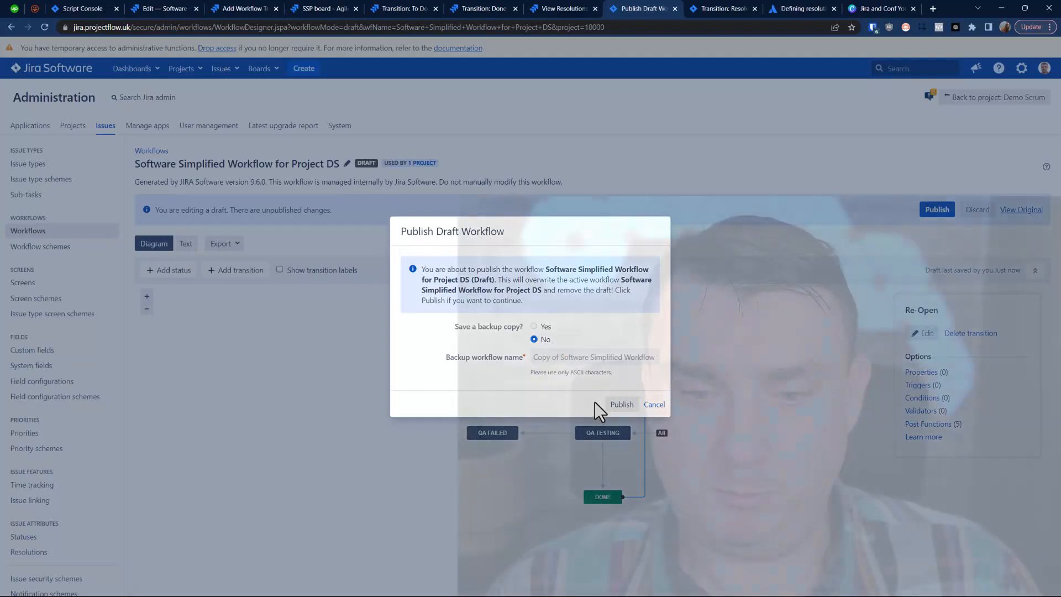
click(621, 404)
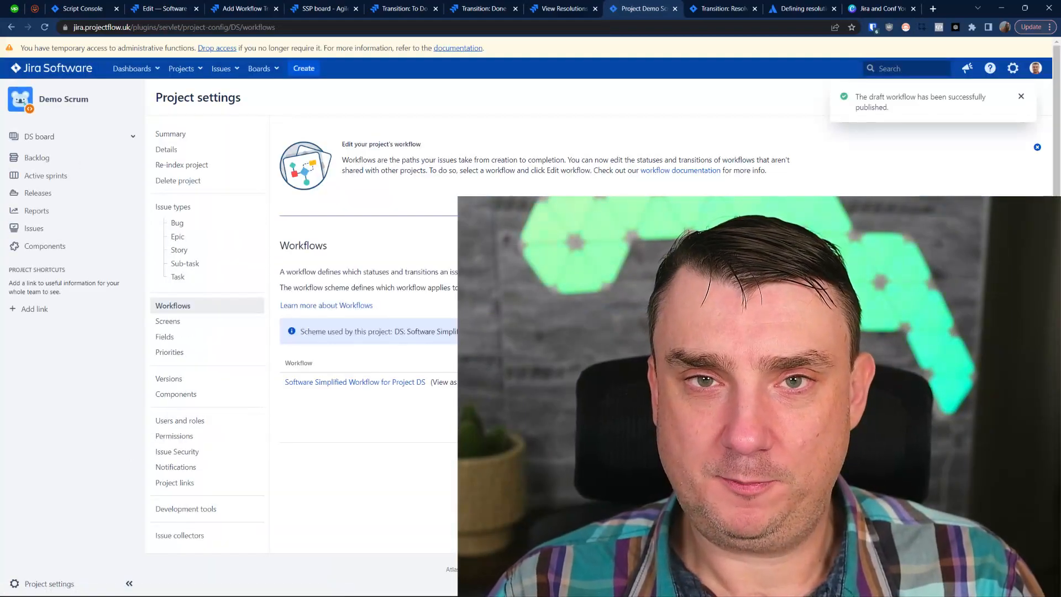